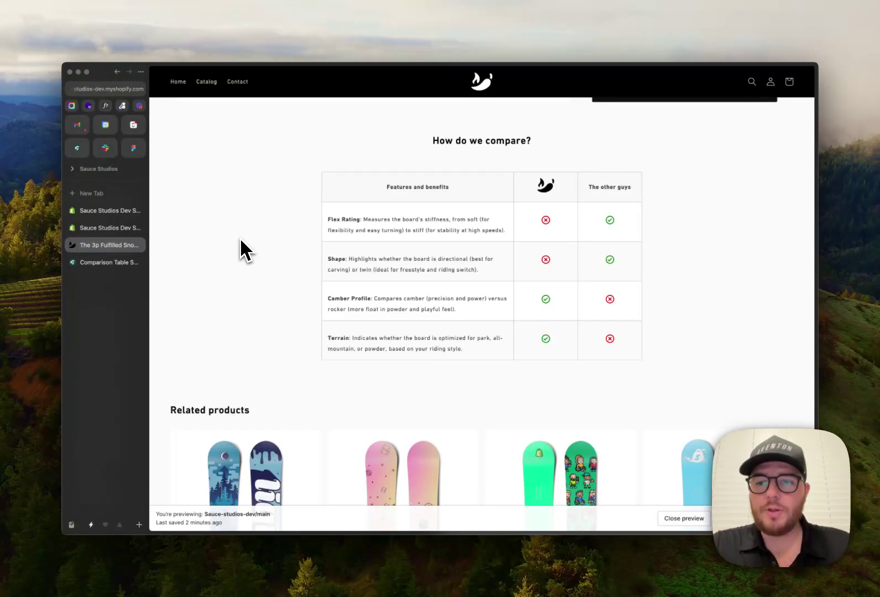
Review the preview's 'How do we compare?' heading and 'The other guys' column header.
{"action": "scroll", "coordinate": [260, 231], "scroll_direction": "up", "scroll_amount": 1}
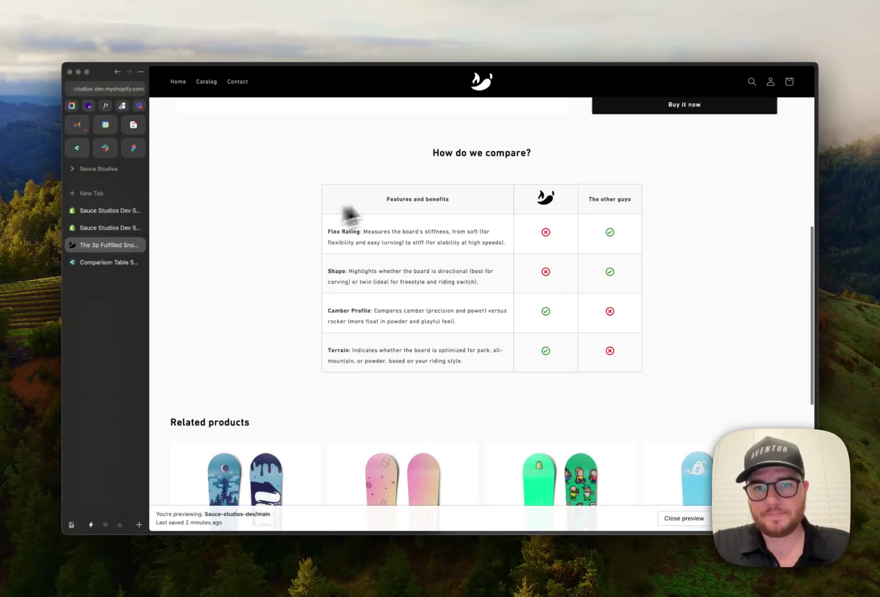
{"action": "left_click_drag", "start_coordinate": [423, 152], "coordinate": [525, 157]}
{"action": "left_click", "coordinate": [525, 157]}
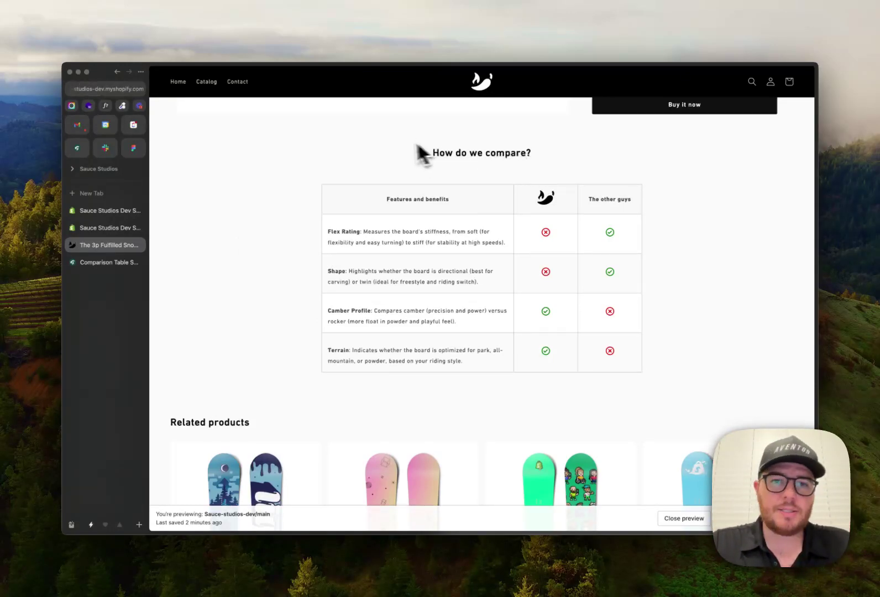
{"action": "left_click_drag", "start_coordinate": [387, 149], "coordinate": [579, 174]}
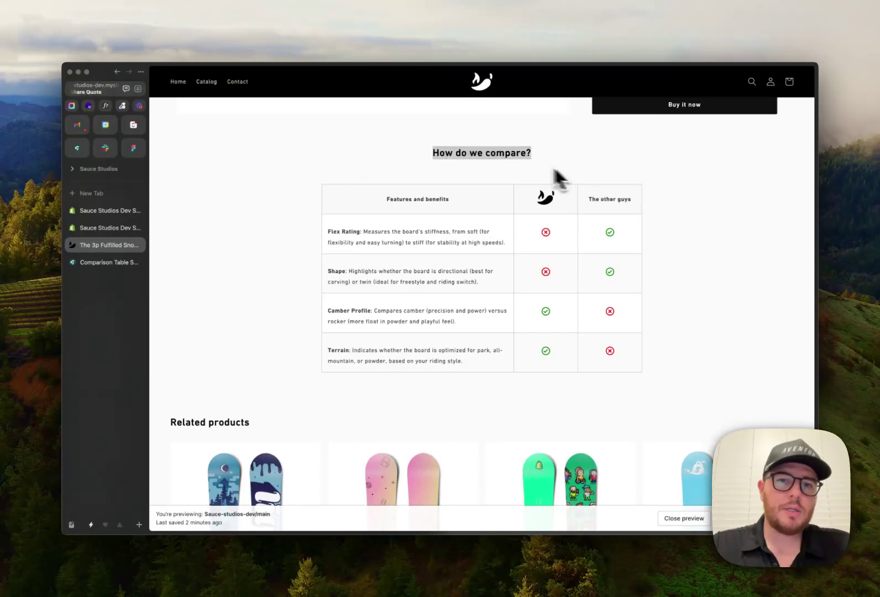
{"action": "left_click", "coordinate": [462, 180]}
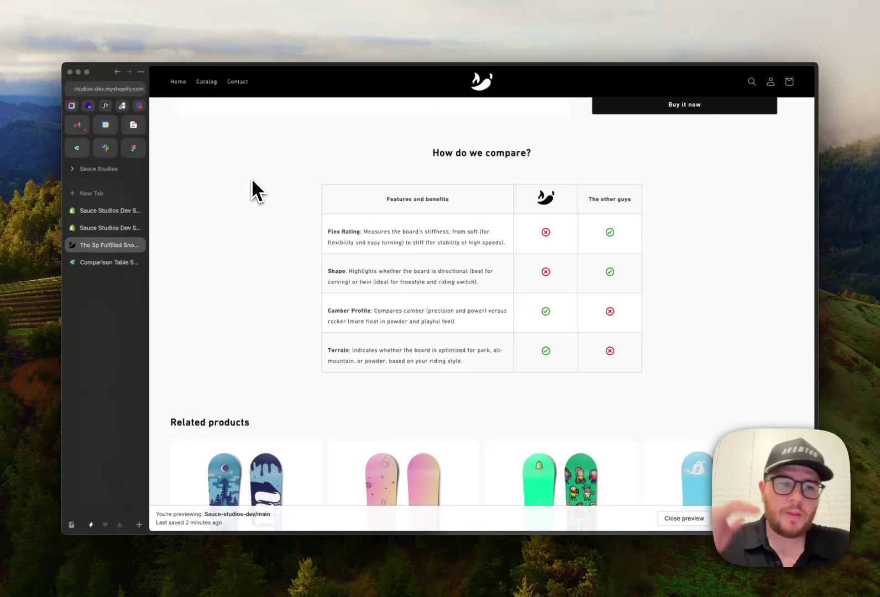
{"action": "scroll", "coordinate": [278, 199], "scroll_direction": "down", "scroll_amount": 2}
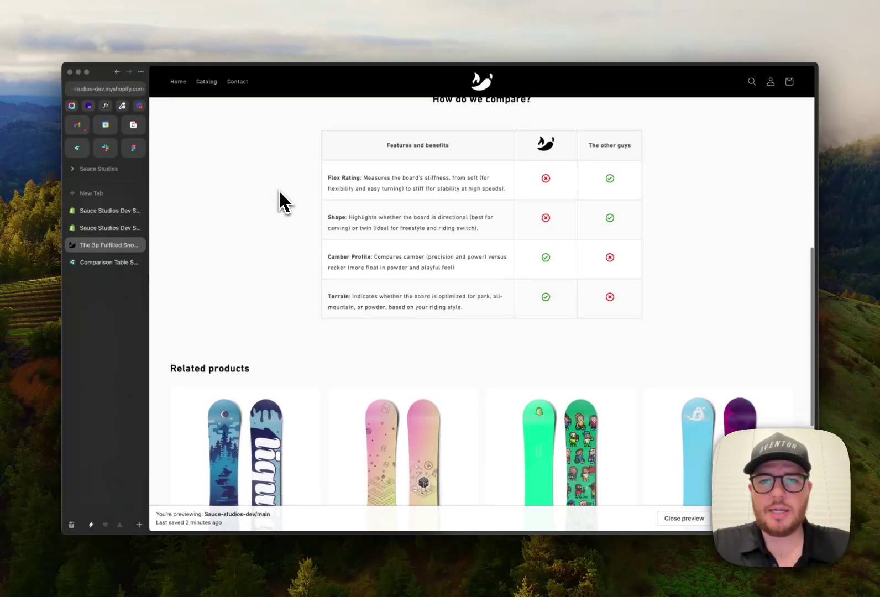
{"action": "scroll", "coordinate": [279, 199], "scroll_direction": "up", "scroll_amount": 1}
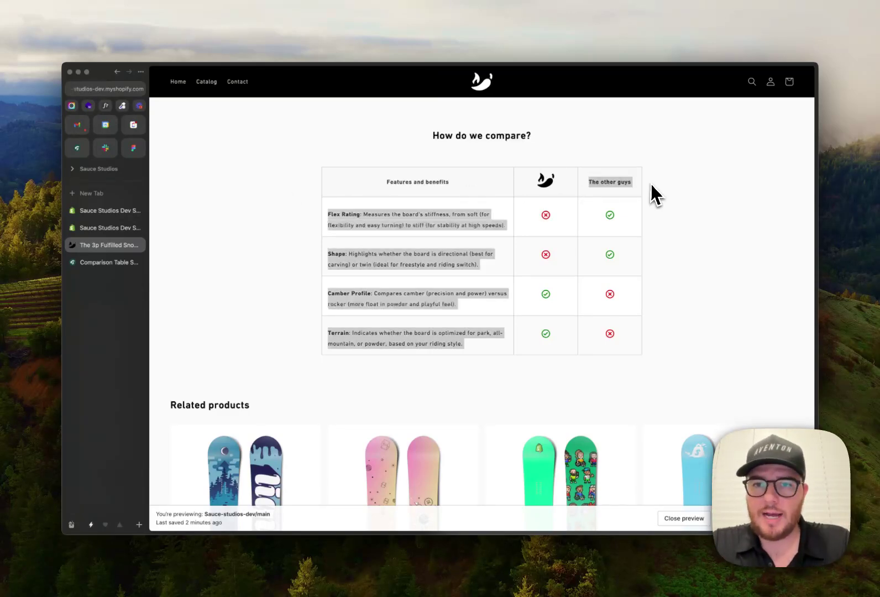
{"action": "triple_click", "coordinate": [607, 182]}
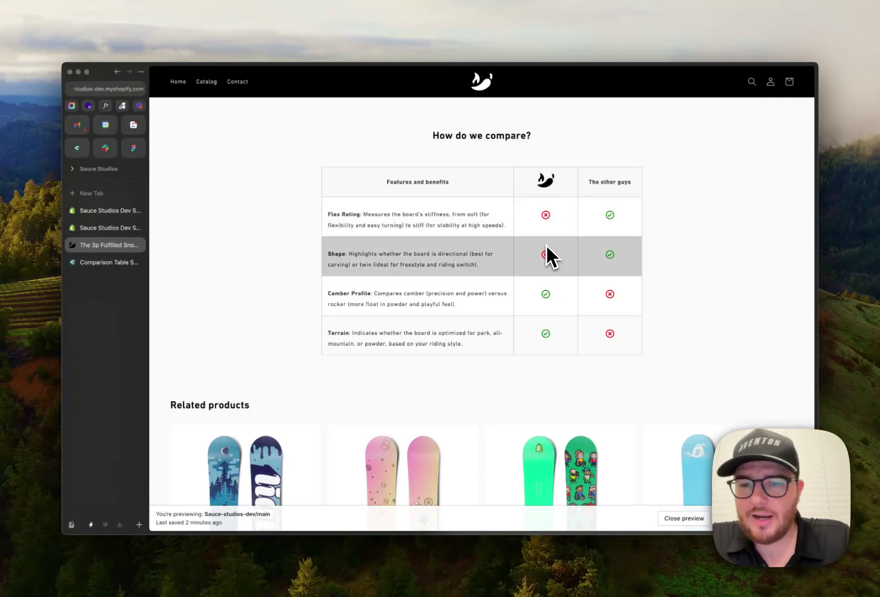
{"action": "scroll", "coordinate": [546, 246], "scroll_direction": "down", "scroll_amount": 1}
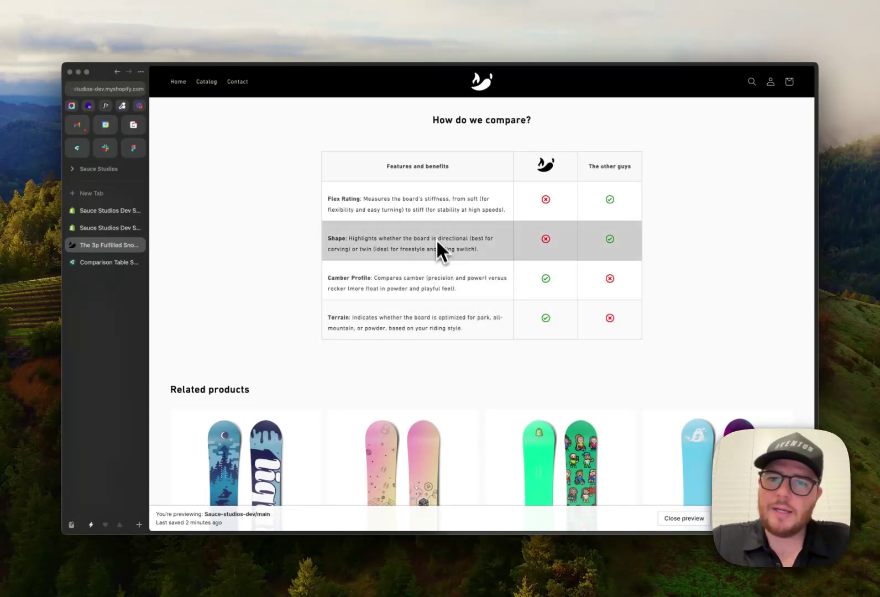
{"action": "scroll", "coordinate": [375, 180], "scroll_direction": "up", "scroll_amount": 1}
{"action": "left_click_drag", "start_coordinate": [433, 139], "coordinate": [494, 140]}
{"action": "left_click", "coordinate": [515, 139]}
{"action": "scroll", "coordinate": [516, 147], "scroll_direction": "up", "scroll_amount": 5}
{"action": "scroll", "coordinate": [522, 232], "scroll_direction": "down", "scroll_amount": 2}
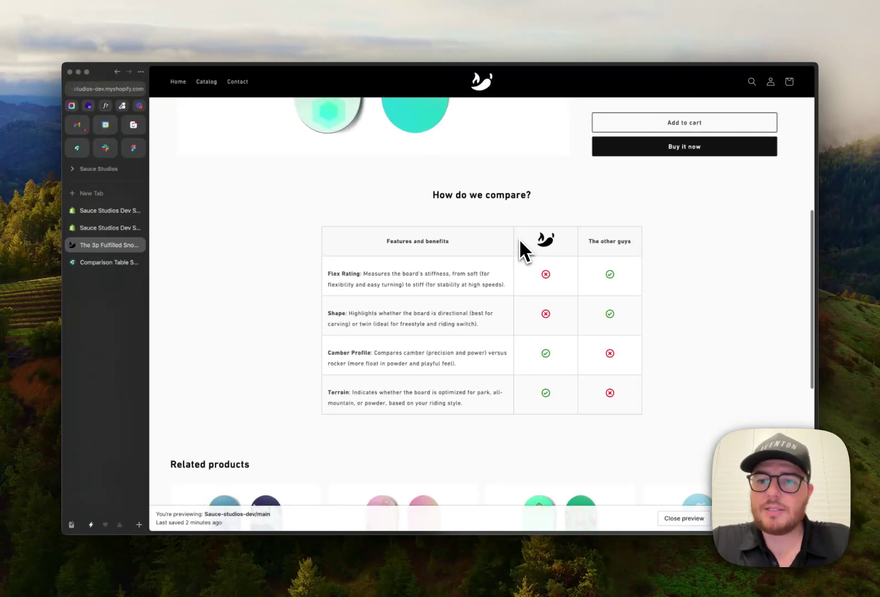
{"action": "scroll", "coordinate": [524, 252], "scroll_direction": "down", "scroll_amount": 1}
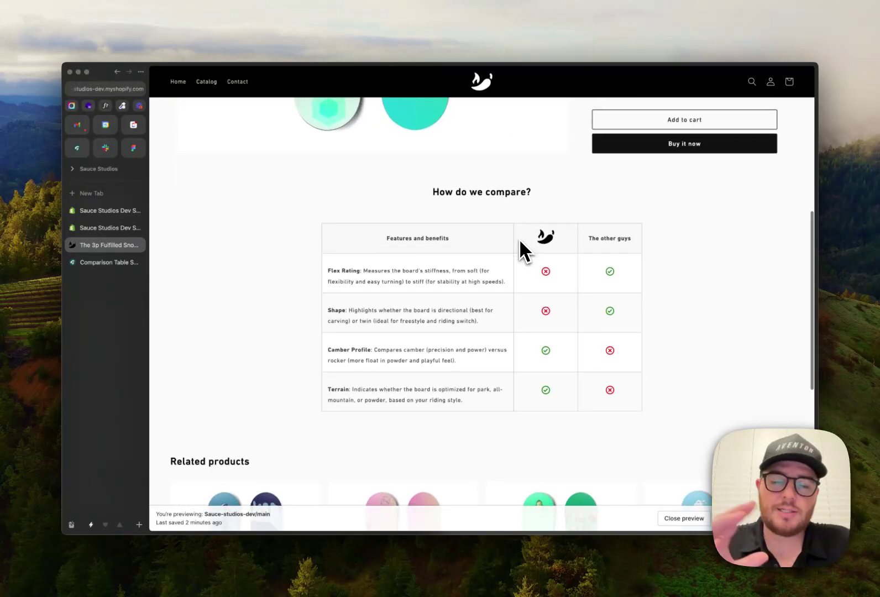
{"action": "scroll", "coordinate": [518, 250], "scroll_direction": "up", "scroll_amount": 4}
{"action": "scroll", "coordinate": [518, 250], "scroll_direction": "down", "scroll_amount": 2}
{"action": "scroll", "coordinate": [513, 241], "scroll_direction": "down", "scroll_amount": 3}
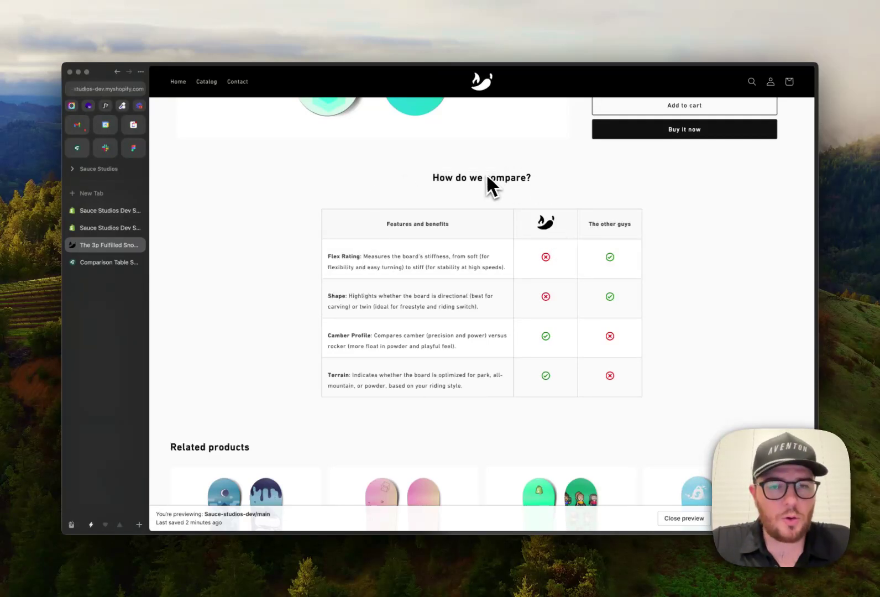
In the theme editor, switch the template to Products > Default product.
{"action": "left_click", "coordinate": [92, 230]}
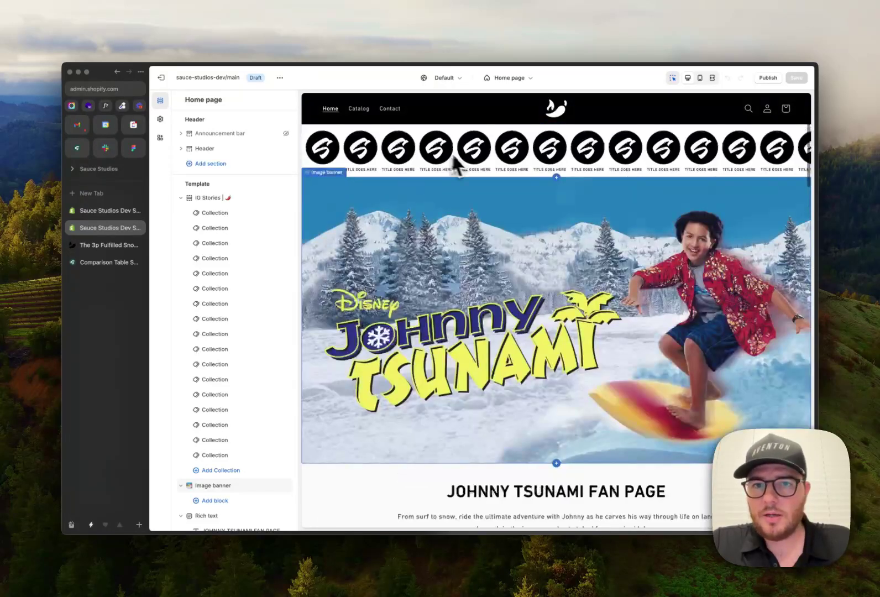
{"action": "scroll", "coordinate": [449, 235], "scroll_direction": "down", "scroll_amount": 5}
{"action": "scroll", "coordinate": [460, 211], "scroll_direction": "up", "scroll_amount": 6}
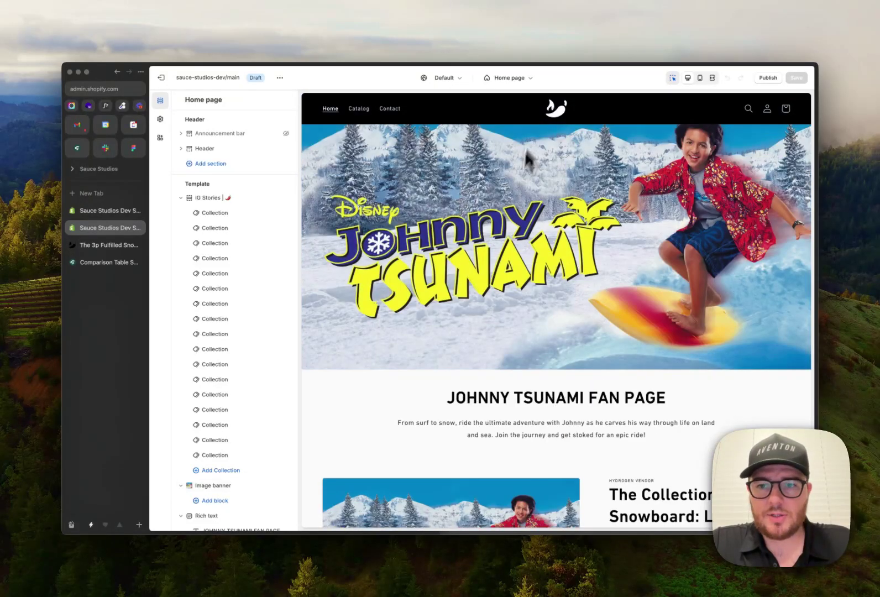
{"action": "scroll", "coordinate": [498, 256], "scroll_direction": "down", "scroll_amount": 4}
{"action": "scroll", "coordinate": [497, 257], "scroll_direction": "down", "scroll_amount": 5}
{"action": "scroll", "coordinate": [499, 221], "scroll_direction": "up", "scroll_amount": 4}
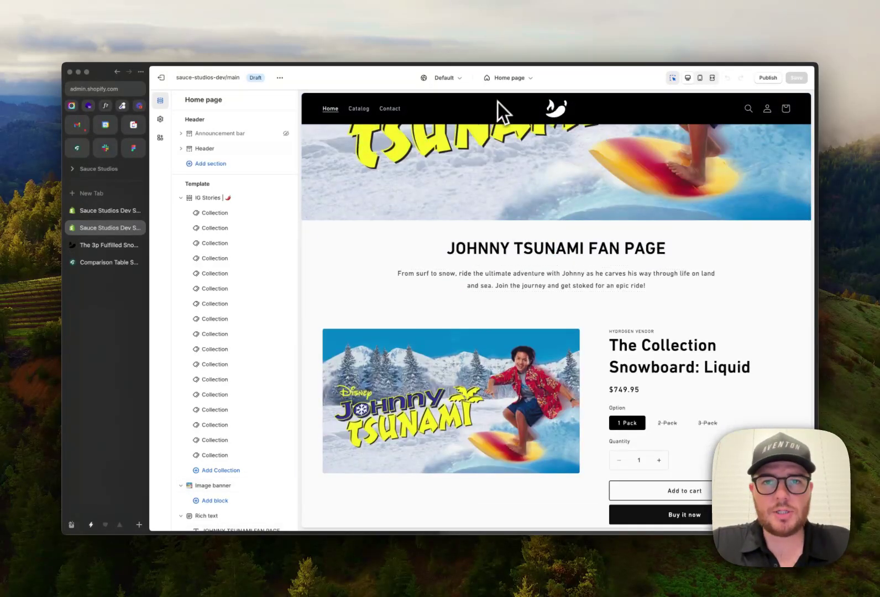
{"action": "left_click", "coordinate": [510, 78]}
{"action": "left_click", "coordinate": [474, 127]}
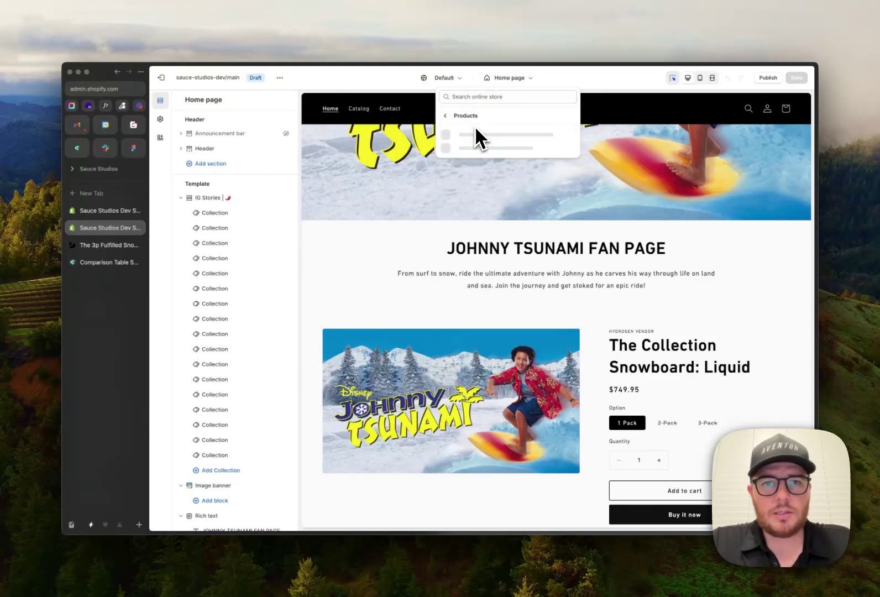
{"action": "left_click", "coordinate": [479, 138]}
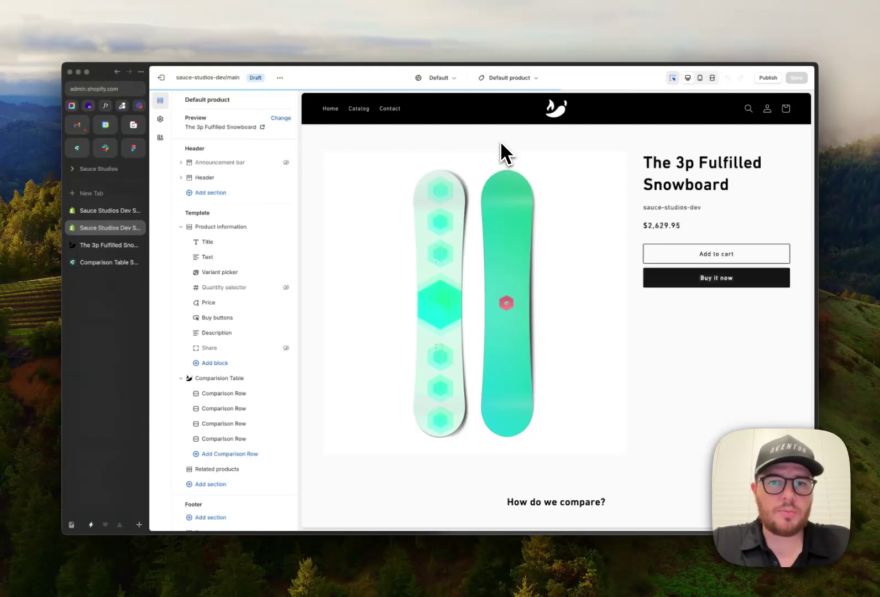
Open the Comparison Table section's settings, showing the 40 px logo and 36 px padding.
{"action": "scroll", "coordinate": [517, 232], "scroll_direction": "down", "scroll_amount": 5}
{"action": "left_click", "coordinate": [385, 273]}
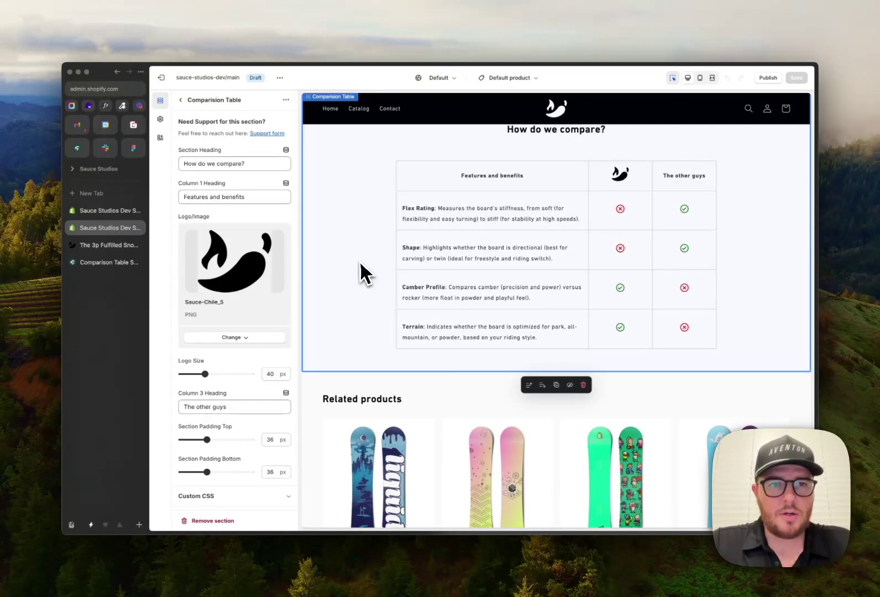
{"action": "left_click", "coordinate": [181, 100]}
{"action": "left_click", "coordinate": [220, 360]}
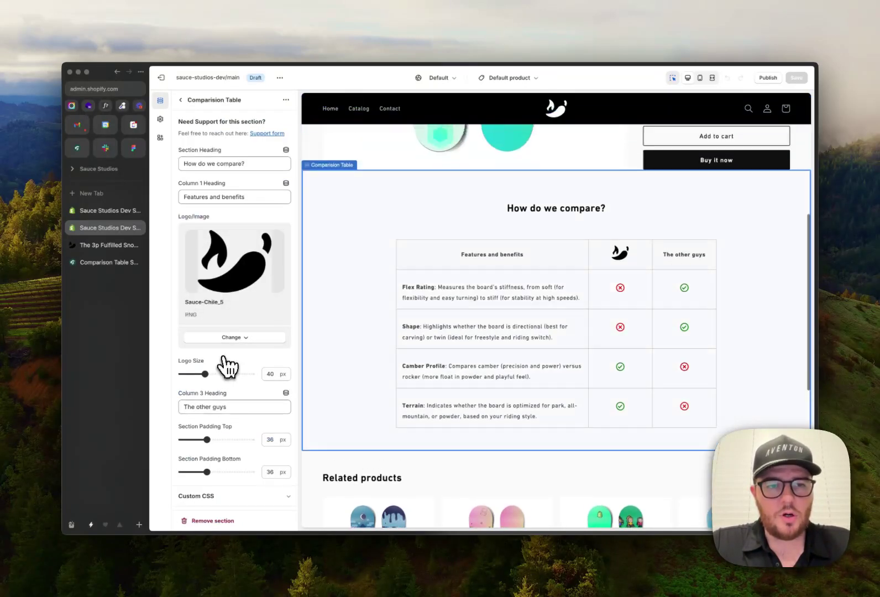
{"action": "left_click", "coordinate": [180, 99]}
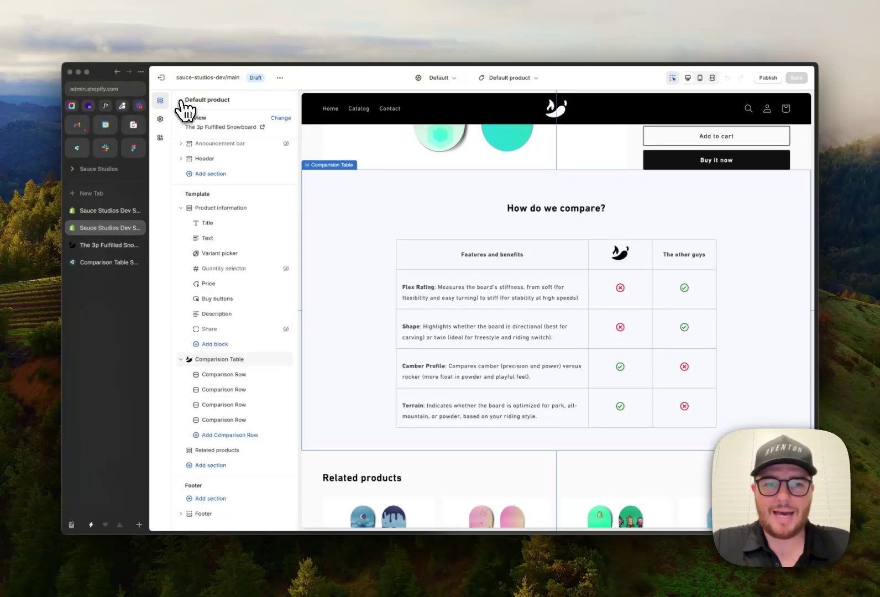
{"action": "left_click", "coordinate": [233, 363]}
Change the Section Heading to 'WHY WE ROCK...AND THEY DON'T'.
{"action": "double_click", "coordinate": [226, 162]}
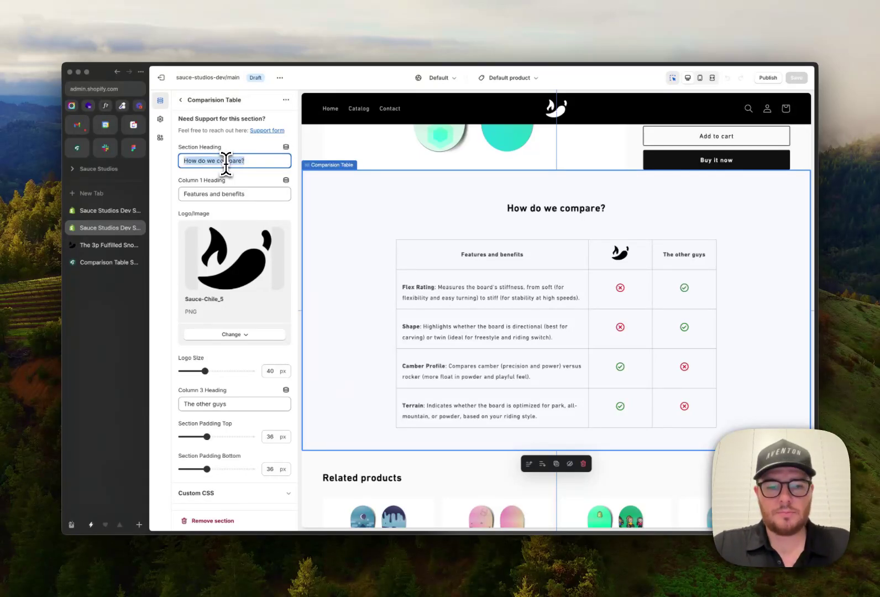
{"action": "type", "text": "WHY WE ROCK"}
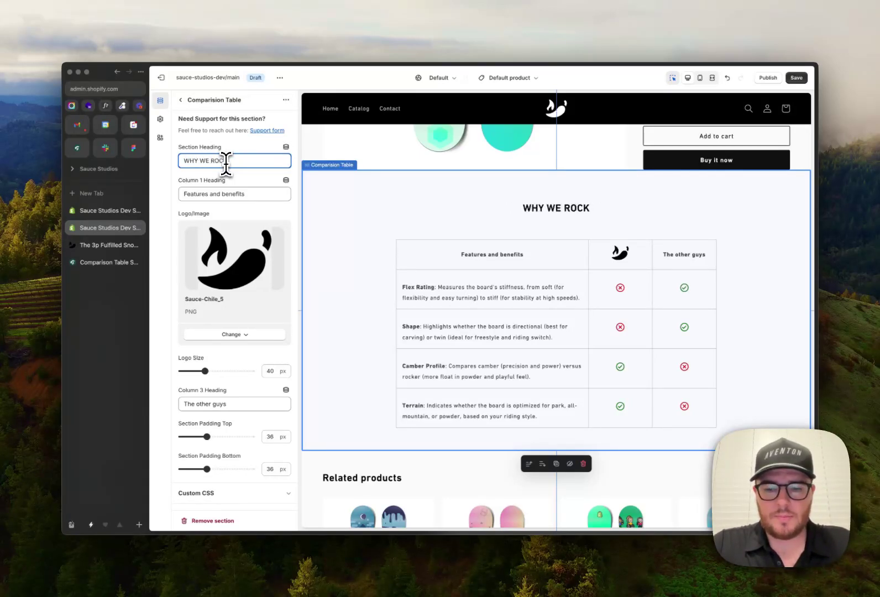
{"action": "type", "text": "...AND THEY DON\""}
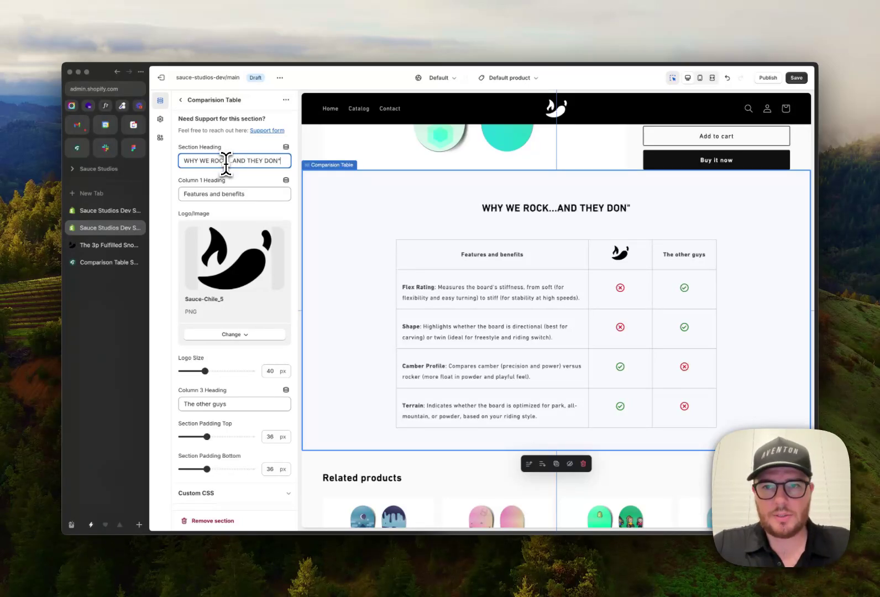
{"action": "key", "text": "BackSpace"}
{"action": "type", "text": "'T"}
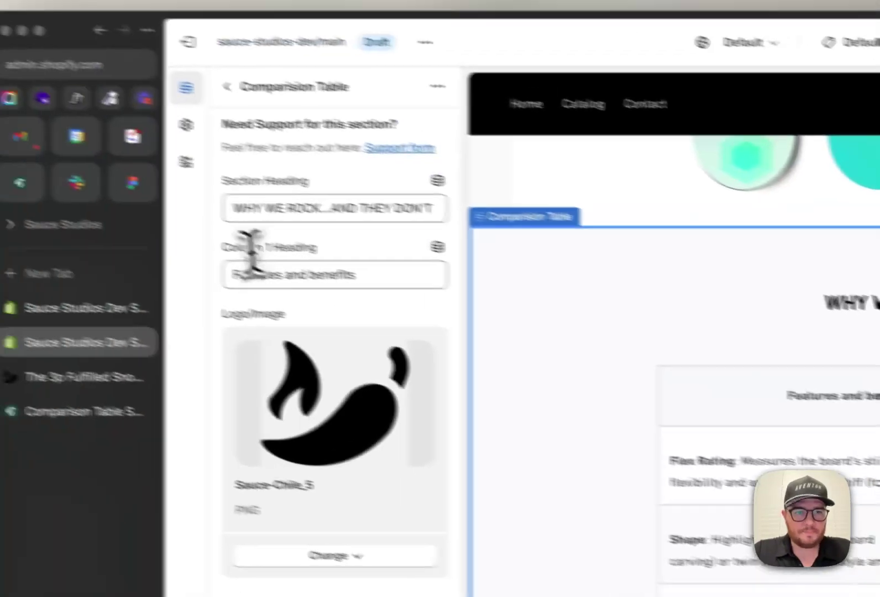
Replace the Column 1 Heading with 'REASONS WHY'.
{"action": "triple_click", "coordinate": [58, 227]}
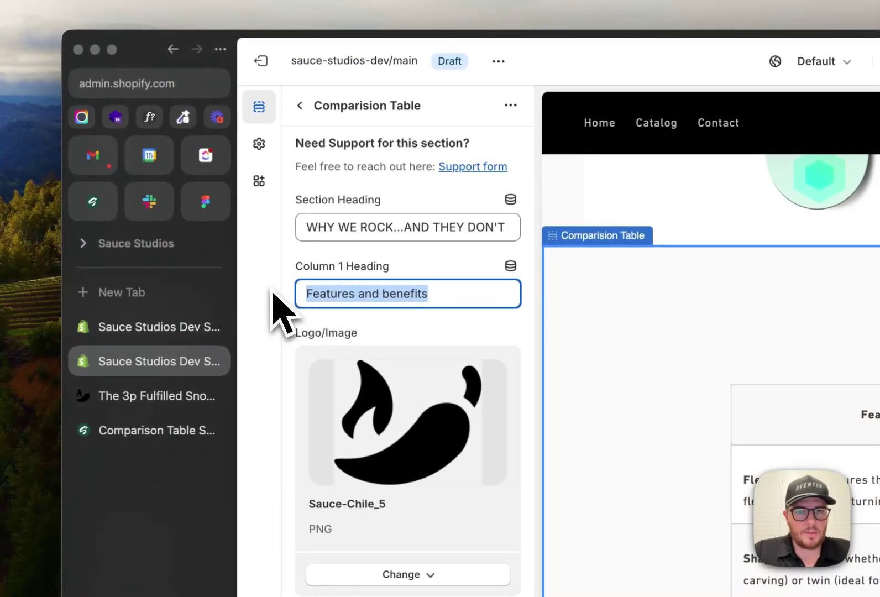
{"action": "key", "text": "Right"}
{"action": "triple_click", "coordinate": [364, 294]}
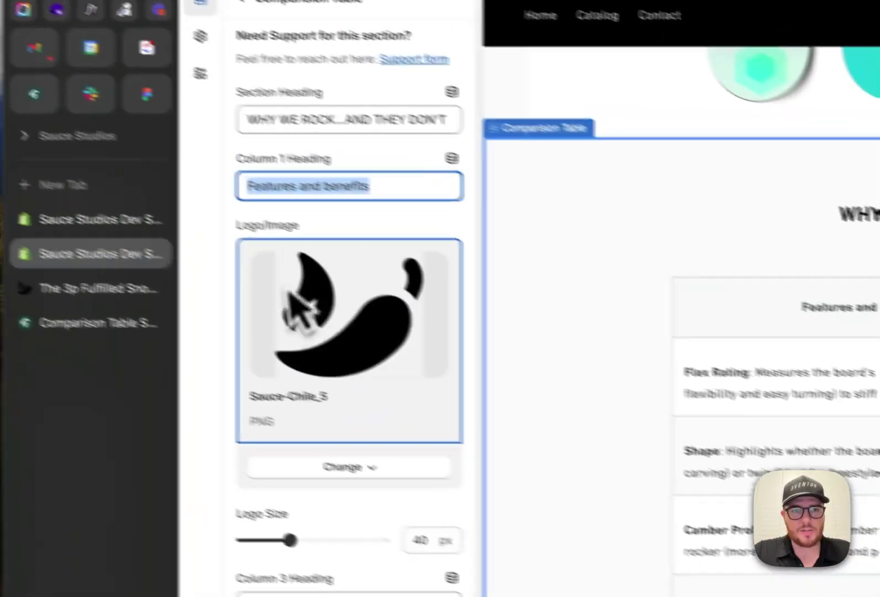
{"action": "double_click", "coordinate": [95, 100]}
{"action": "triple_click", "coordinate": [380, 207]}
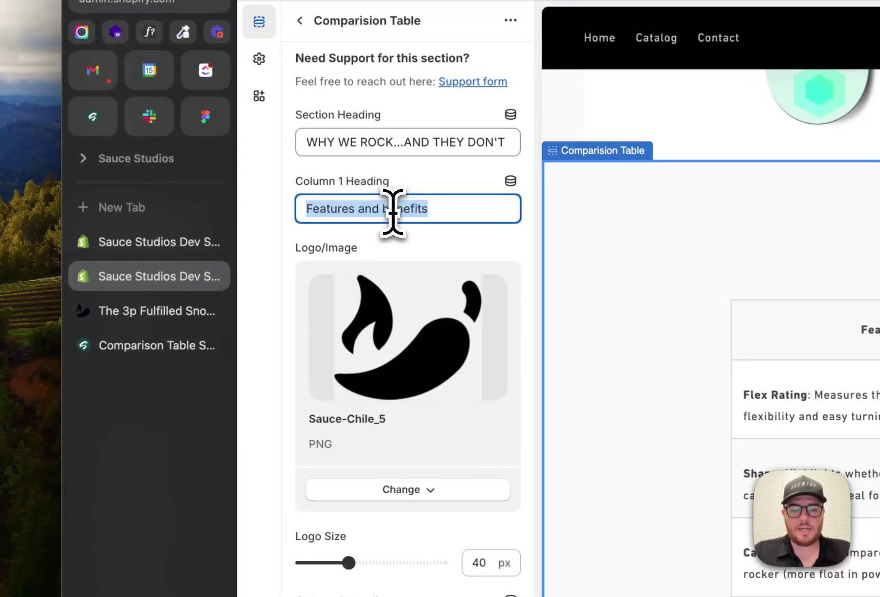
{"action": "type", "text": "REASONS"}
{"action": "type", "text": " WHY"}
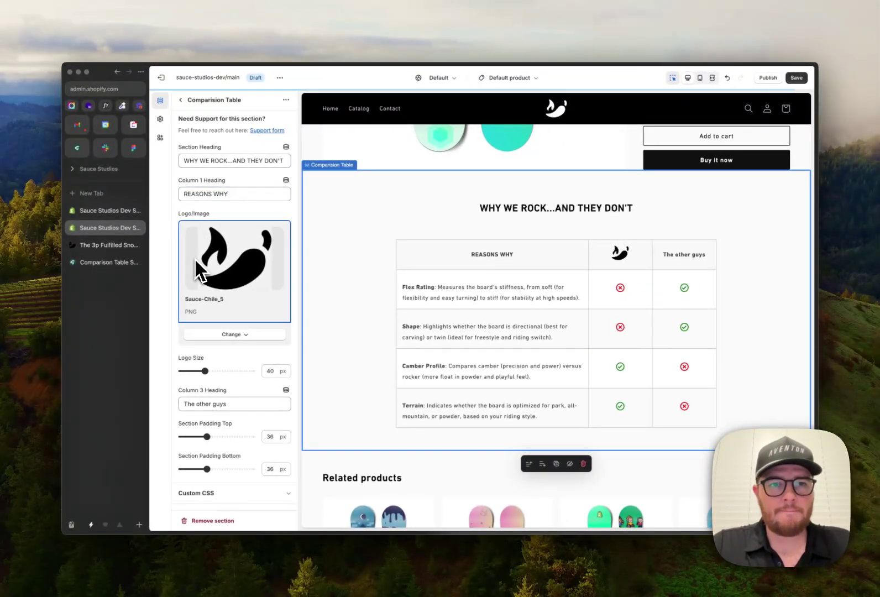
Replace the table logo with the drink-pouch image from the file library.
{"action": "left_click", "coordinate": [228, 251]}
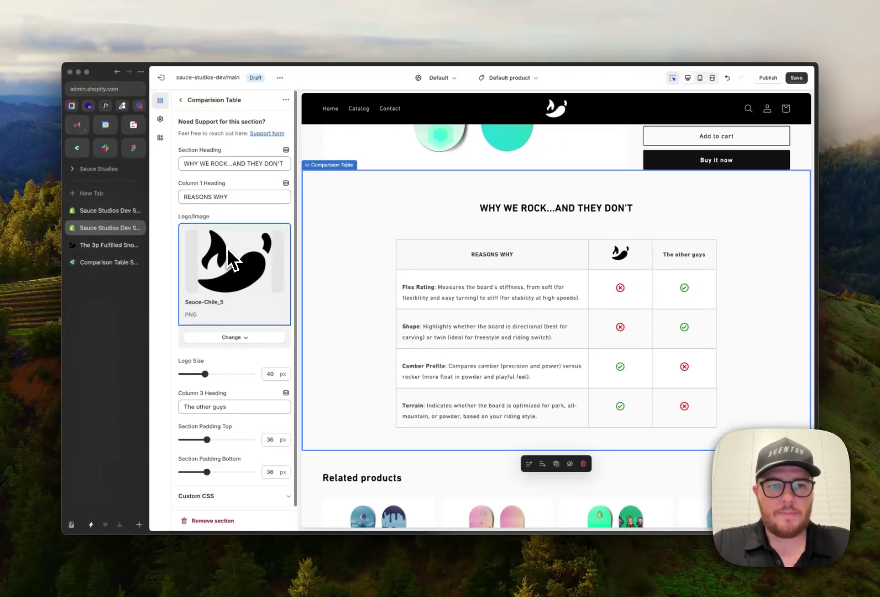
{"action": "left_click", "coordinate": [231, 337]}
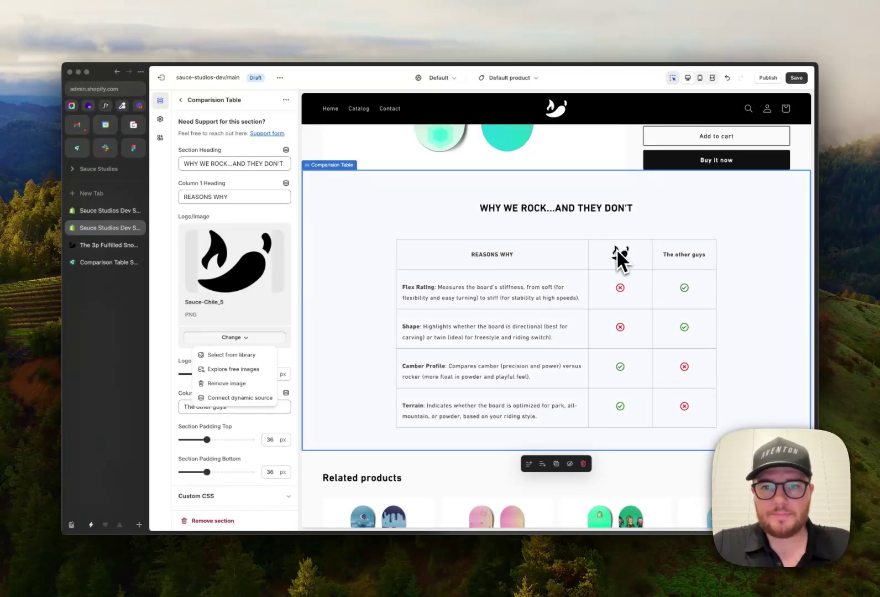
{"action": "left_click", "coordinate": [231, 355]}
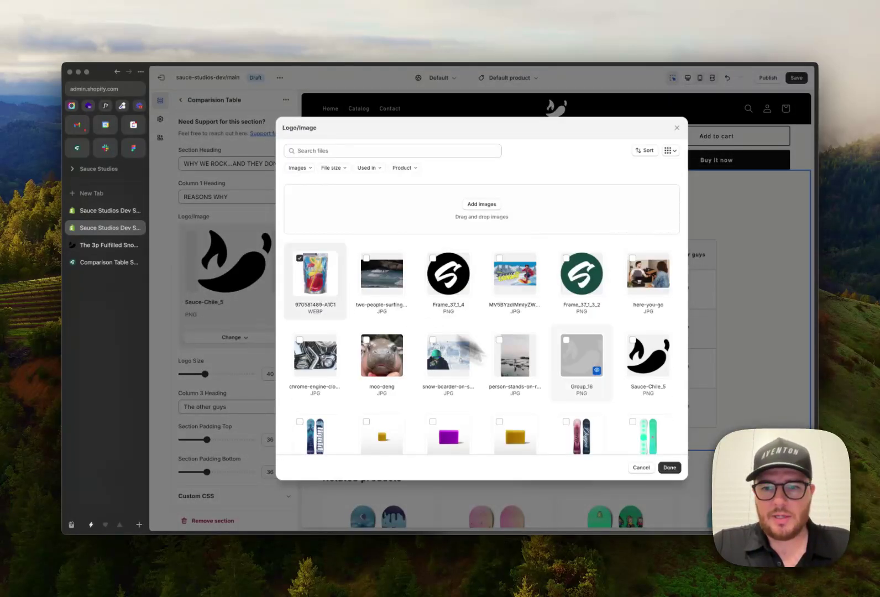
{"action": "left_click", "coordinate": [667, 468]}
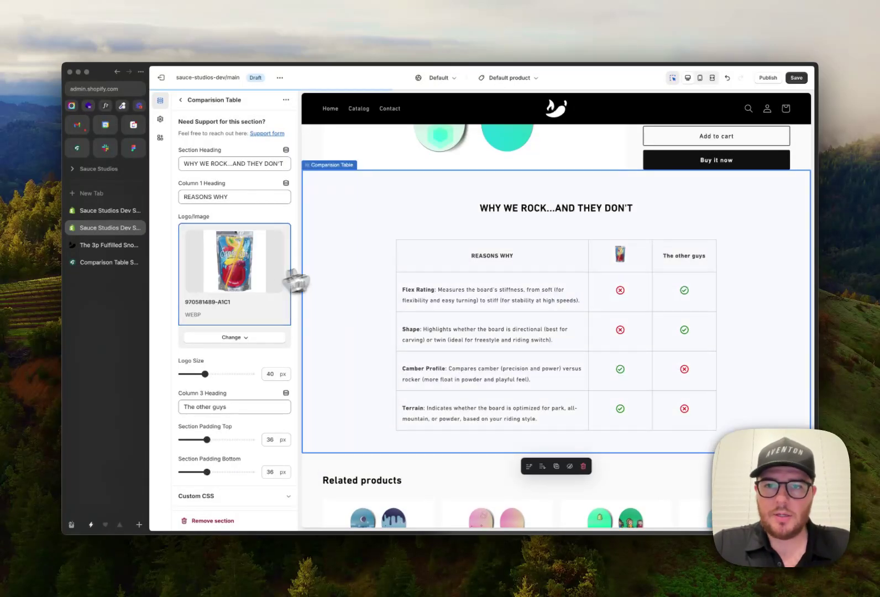
Set Logo Size to 100 px and select the Column 3 Heading for replacement with H20.
{"action": "left_click", "coordinate": [252, 374]}
{"action": "scroll", "coordinate": [232, 376], "scroll_direction": "down", "scroll_amount": 1}
{"action": "left_click_drag", "start_coordinate": [233, 404], "coordinate": [157, 406]}
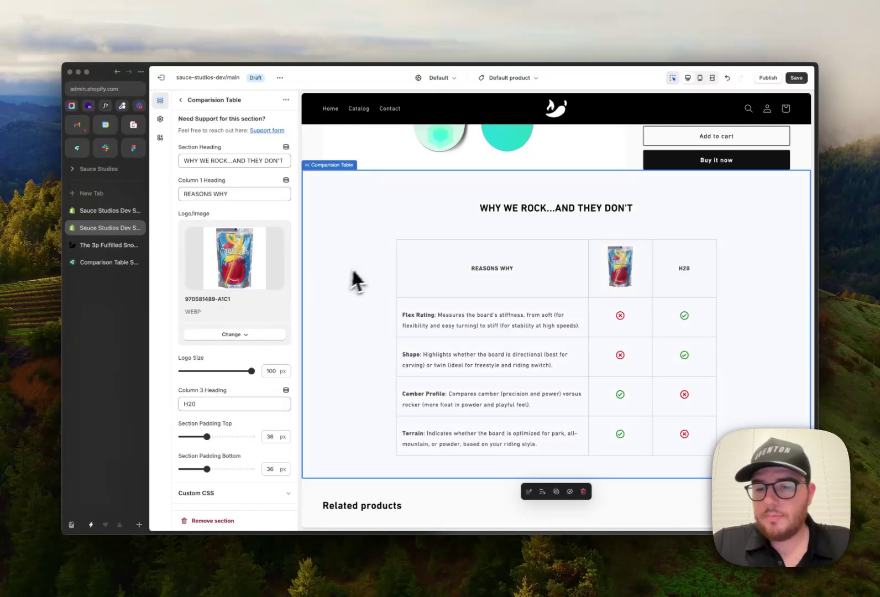
Delete the Flex Rating, Shape, Camber Profile and Terrain comparison rows, plus a stray empty row.
{"action": "left_click", "coordinate": [182, 101]}
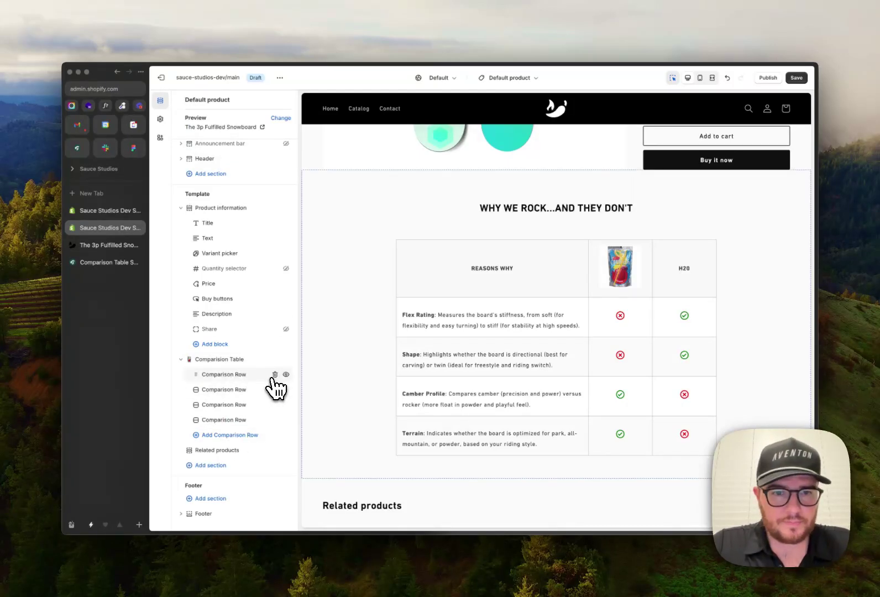
{"action": "left_click", "coordinate": [274, 376]}
{"action": "left_click", "coordinate": [274, 376]}
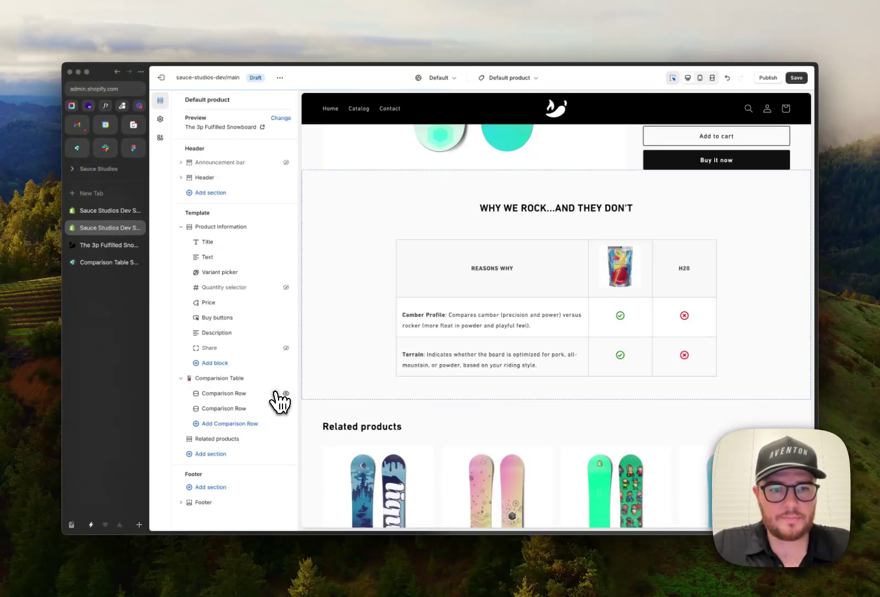
{"action": "left_click", "coordinate": [273, 400]}
{"action": "left_click", "coordinate": [274, 393]}
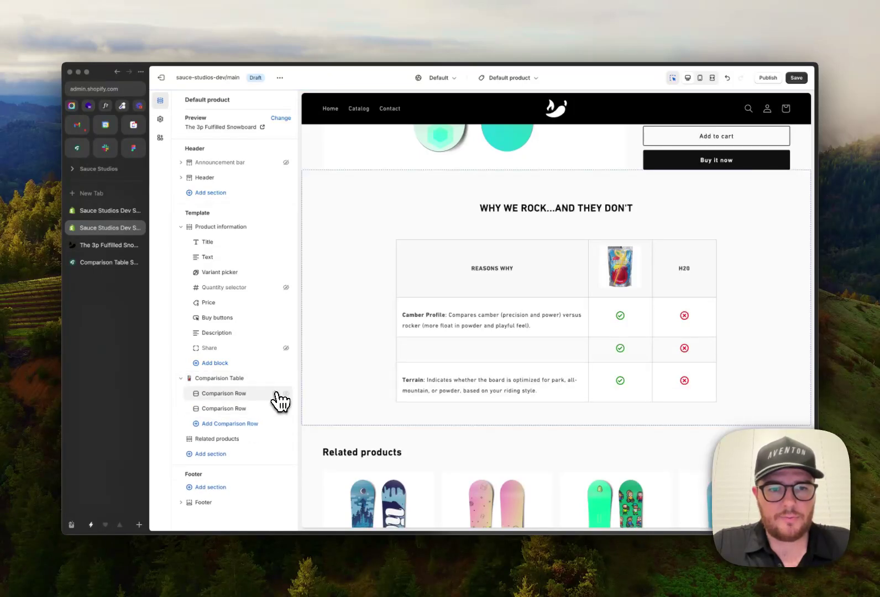
{"action": "left_click", "coordinate": [274, 408]}
{"action": "left_click", "coordinate": [274, 392]}
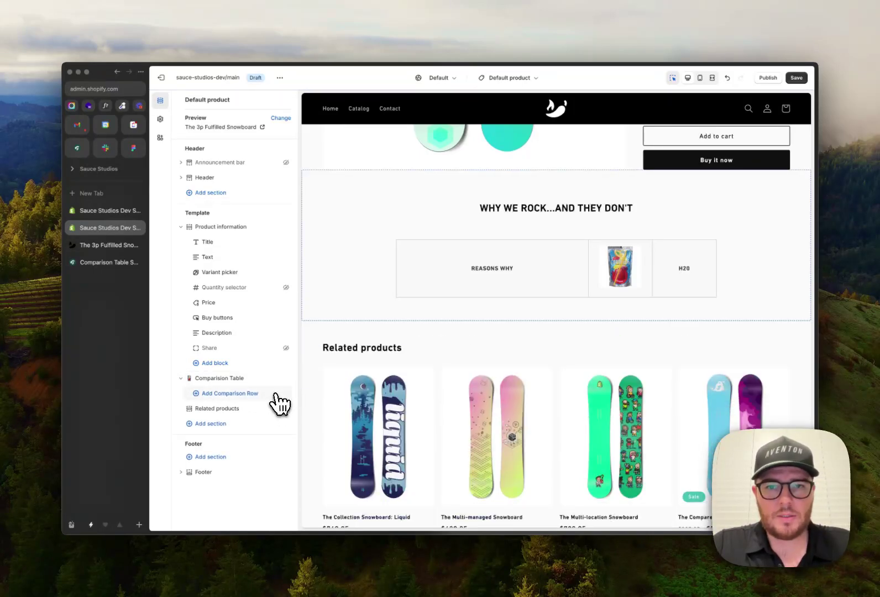
Add a new comparison row with bold italic feature text 'Tastes amazing!!!!'.
{"action": "left_click", "coordinate": [221, 396]}
{"action": "left_click", "coordinate": [224, 395]}
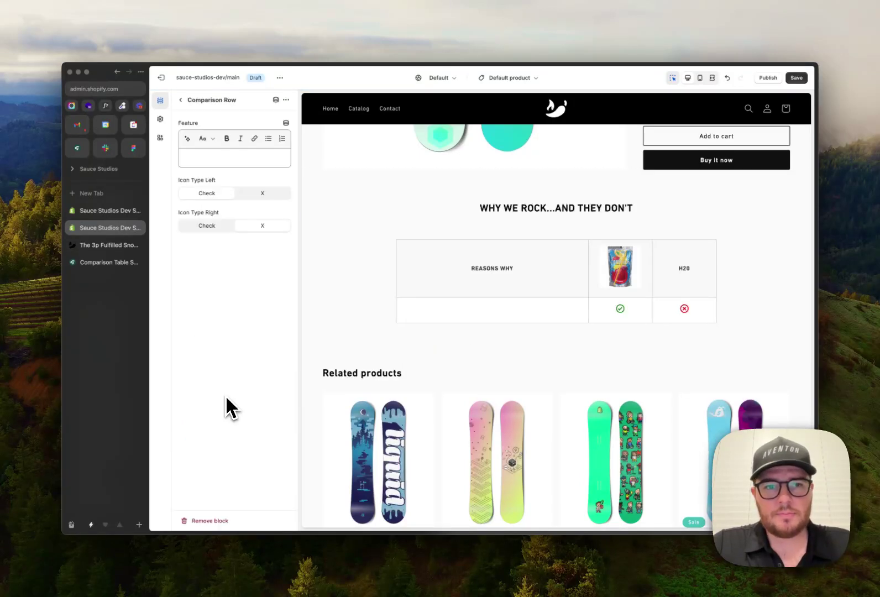
{"action": "left_click", "coordinate": [219, 156]}
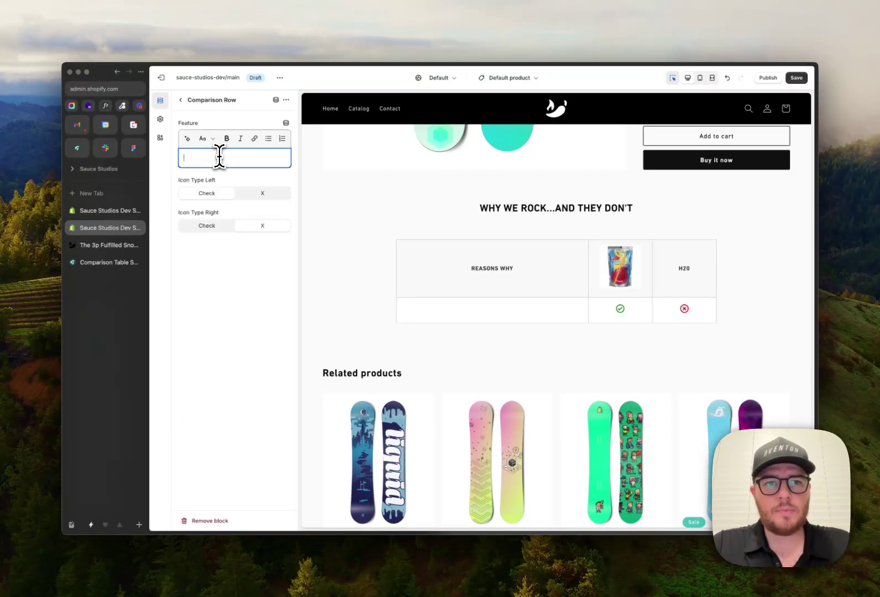
{"action": "type", "text": "Tastes amazing!!!!"}
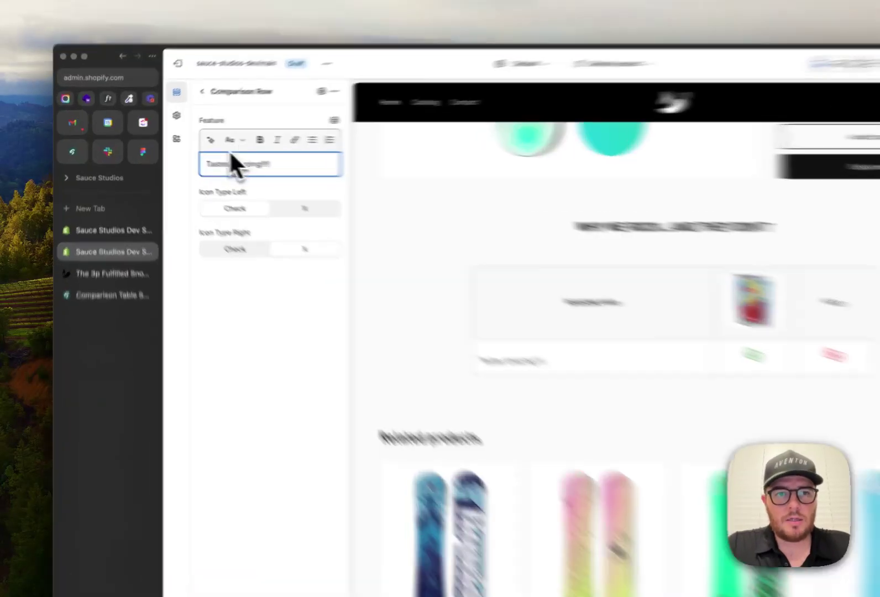
{"action": "triple_click", "coordinate": [195, 158]}
{"action": "left_click", "coordinate": [225, 141]}
{"action": "left_click", "coordinate": [386, 145]}
Add a bulleted list with items 1, 2 and 434 below the feature text.
{"action": "left_click", "coordinate": [409, 179]}
{"action": "key", "text": "Return"}
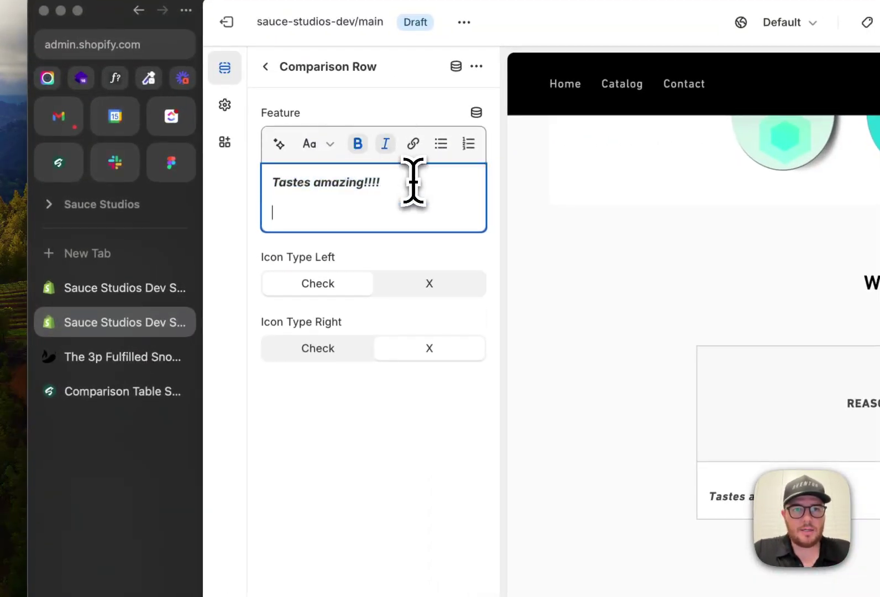
{"action": "left_click", "coordinate": [445, 144]}
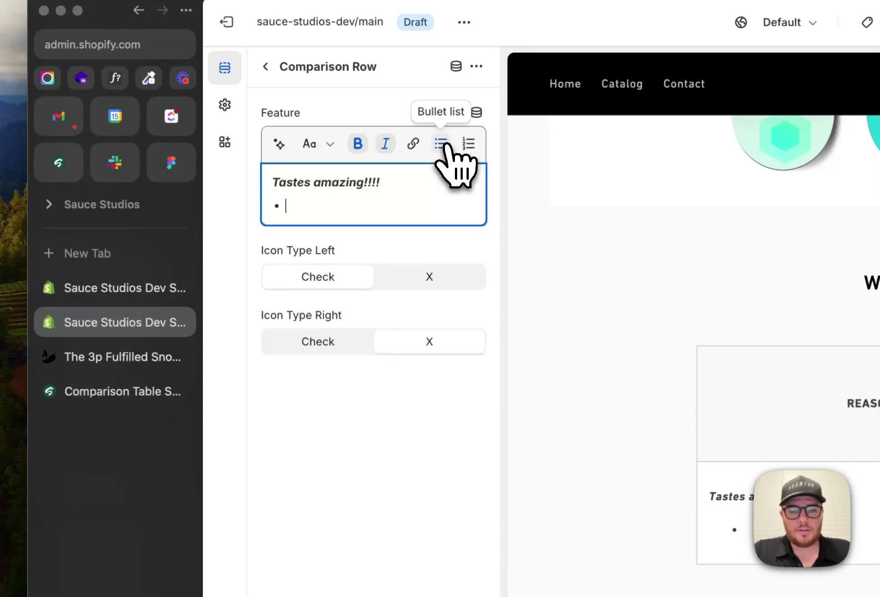
{"action": "type", "text": "1"}
{"action": "key", "text": "Return"}
{"action": "type", "text": "2"}
{"action": "key", "text": "Return"}
{"action": "type", "text": "434"}
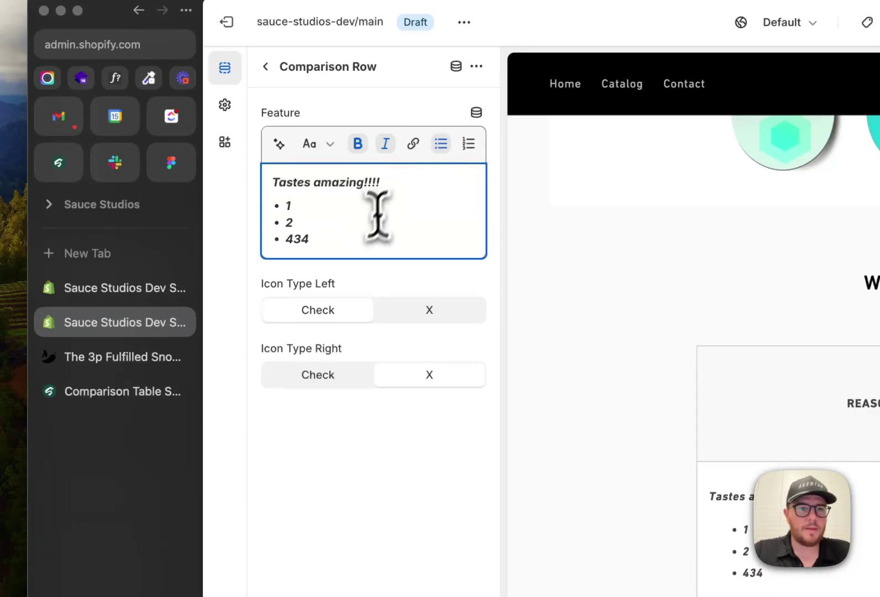
Set the row's icons to X in the logo column and a check under H20.
{"action": "left_click_drag", "start_coordinate": [359, 249], "coordinate": [269, 173]}
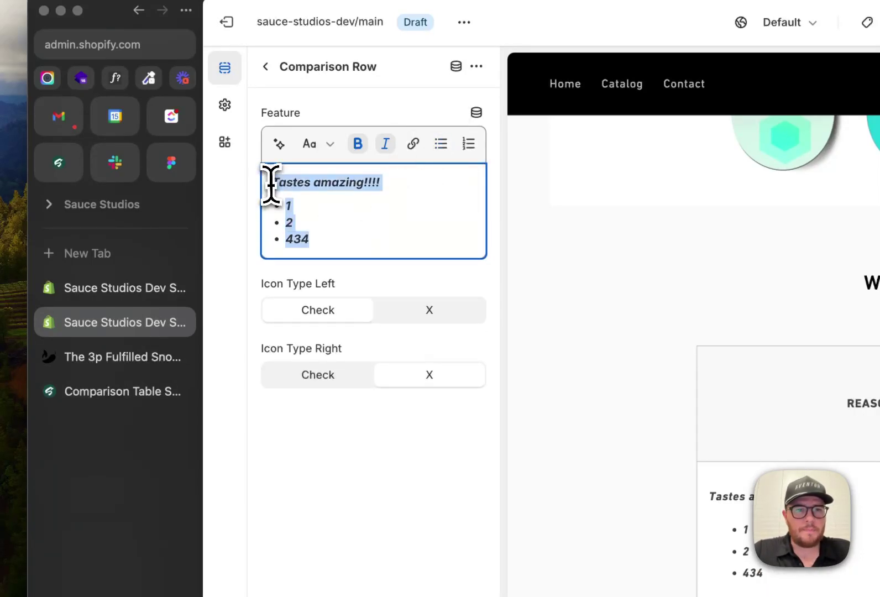
{"action": "left_click", "coordinate": [271, 181]}
{"action": "left_click", "coordinate": [339, 460]}
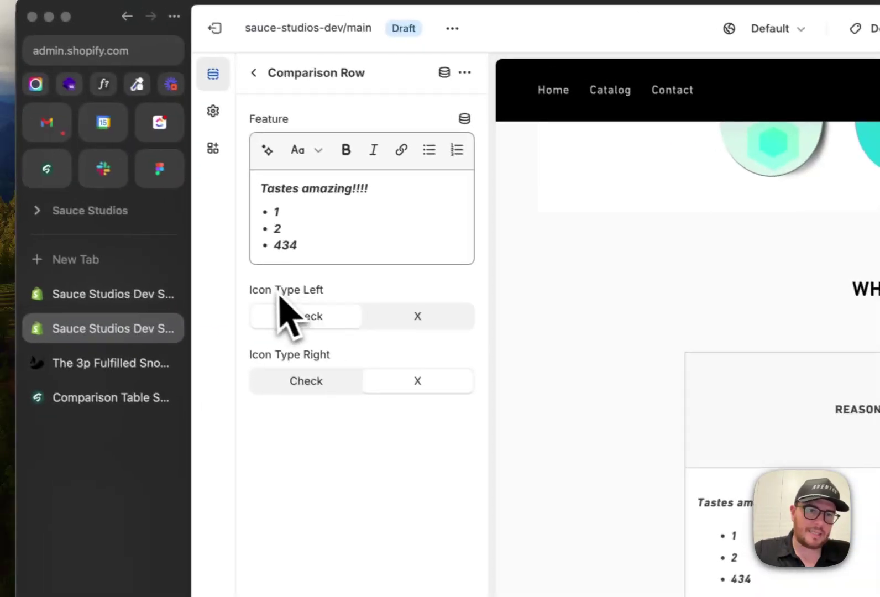
{"action": "left_click_drag", "start_coordinate": [258, 299], "coordinate": [300, 292]}
{"action": "left_click", "coordinate": [354, 292]}
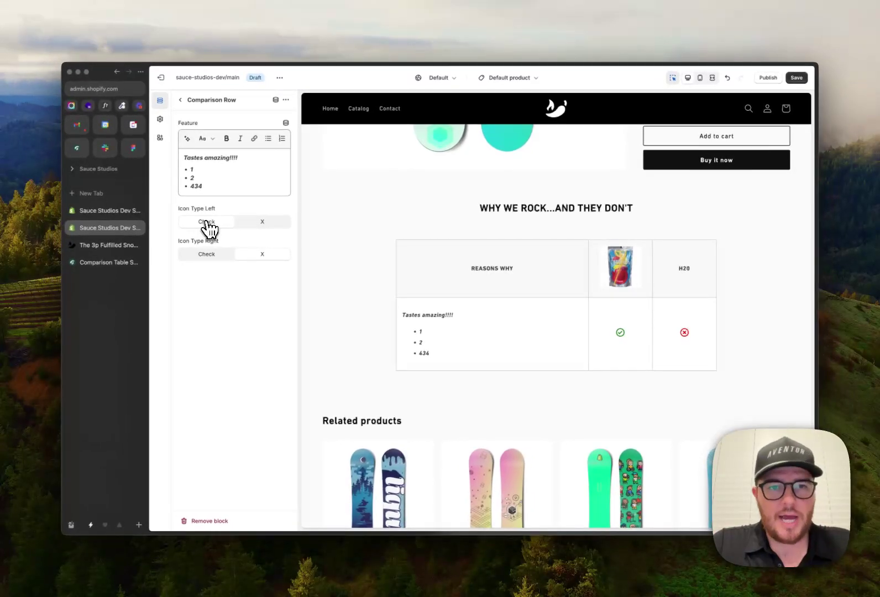
{"action": "left_click", "coordinate": [258, 223]}
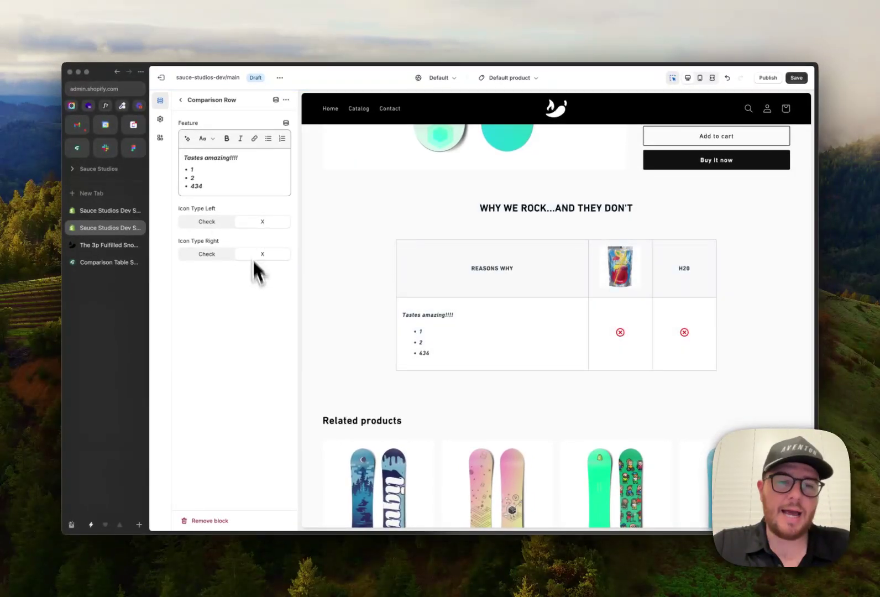
{"action": "left_click", "coordinate": [210, 255]}
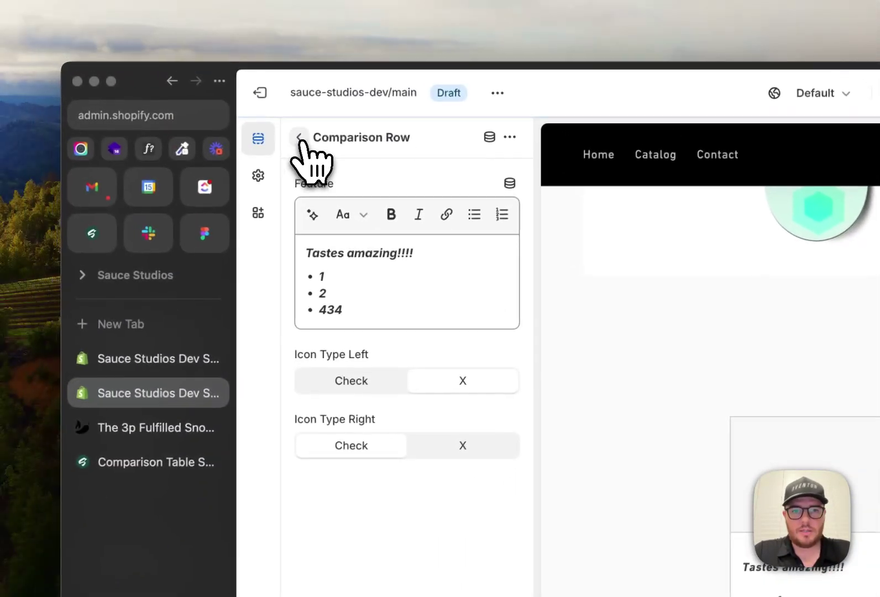
{"action": "left_click", "coordinate": [299, 137]}
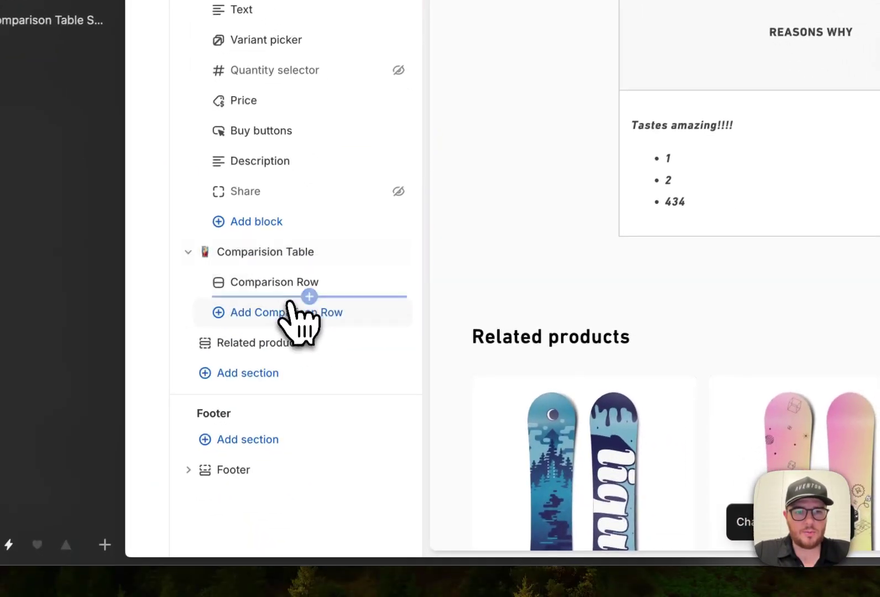
Add a second row with feature text 'wckjbck' and X icons, then save the theme.
{"action": "left_click", "coordinate": [337, 358]}
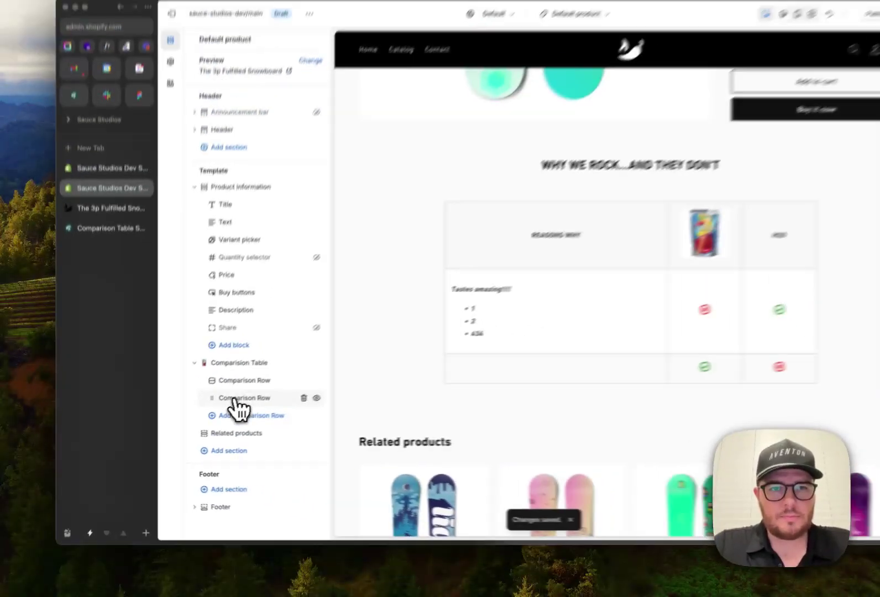
{"action": "left_click", "coordinate": [244, 324]}
{"action": "left_click", "coordinate": [213, 150]}
{"action": "type", "text": "wckjbck"}
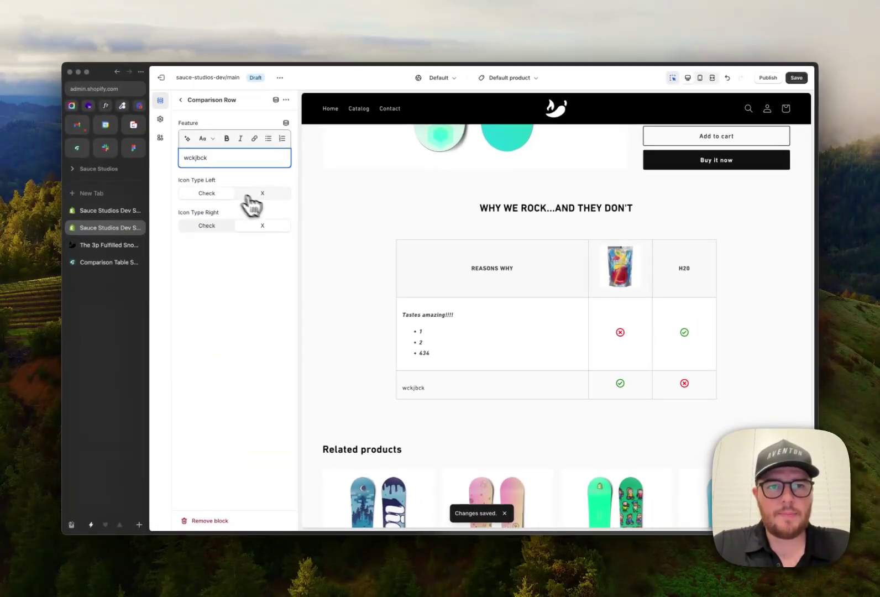
{"action": "left_click", "coordinate": [255, 194]}
{"action": "left_click", "coordinate": [796, 78]}
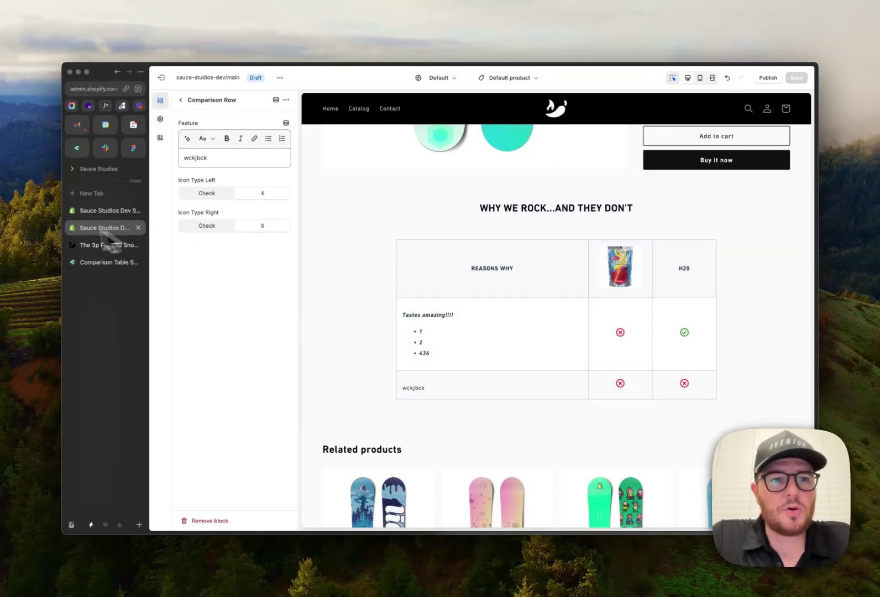
Read through the comparison-table installation instructions in Notion.
{"action": "left_click", "coordinate": [104, 262]}
{"action": "scroll", "coordinate": [278, 237], "scroll_direction": "down", "scroll_amount": 20}
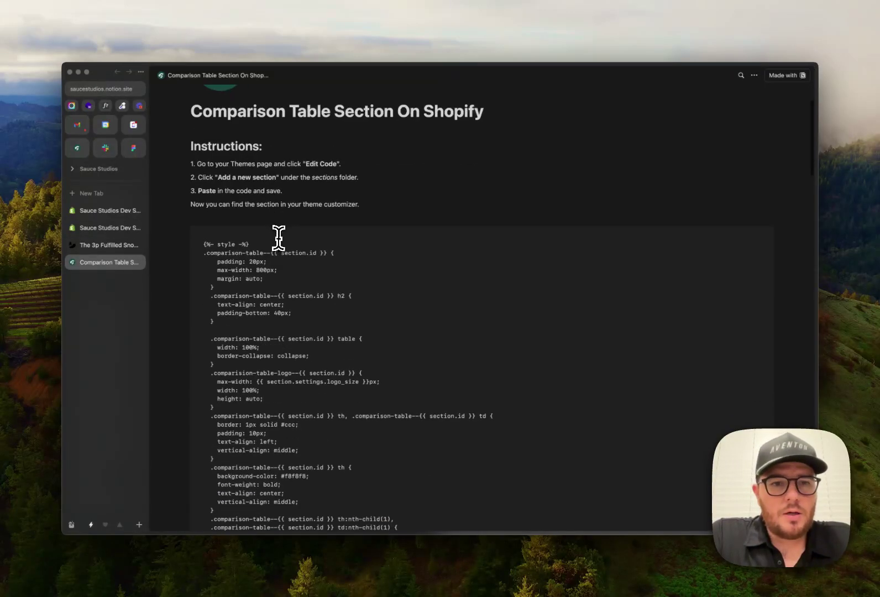
{"action": "scroll", "coordinate": [279, 237], "scroll_direction": "down", "scroll_amount": 15}
{"action": "scroll", "coordinate": [278, 238], "scroll_direction": "up", "scroll_amount": 20}
{"action": "scroll", "coordinate": [278, 238], "scroll_direction": "up", "scroll_amount": 10}
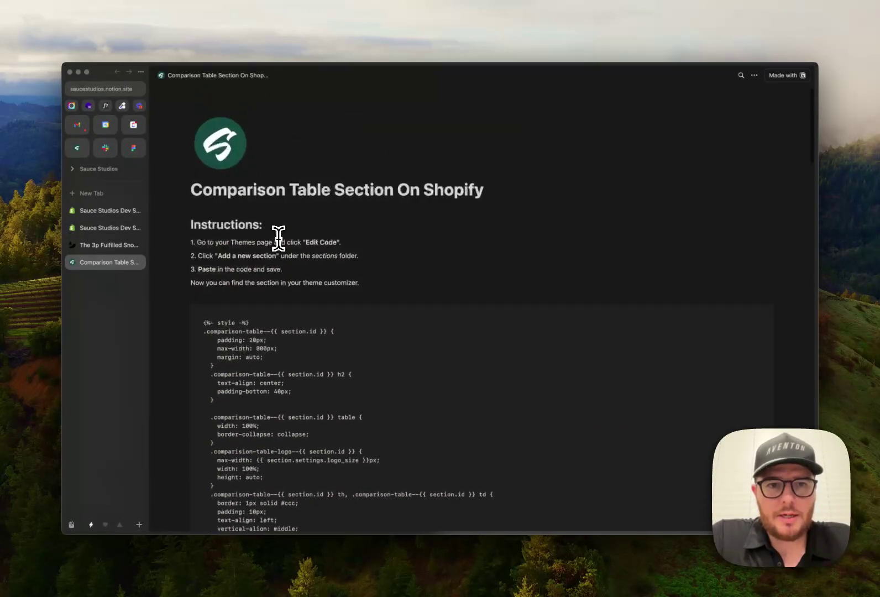
{"action": "left_click_drag", "start_coordinate": [192, 227], "coordinate": [320, 284]}
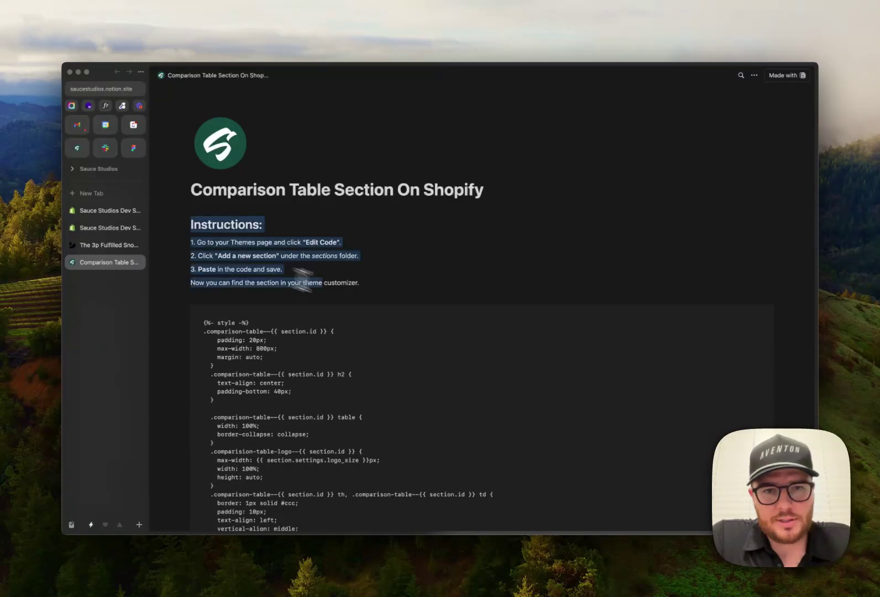
{"action": "left_click", "coordinate": [326, 285]}
{"action": "scroll", "coordinate": [326, 285], "scroll_direction": "down", "scroll_amount": 2}
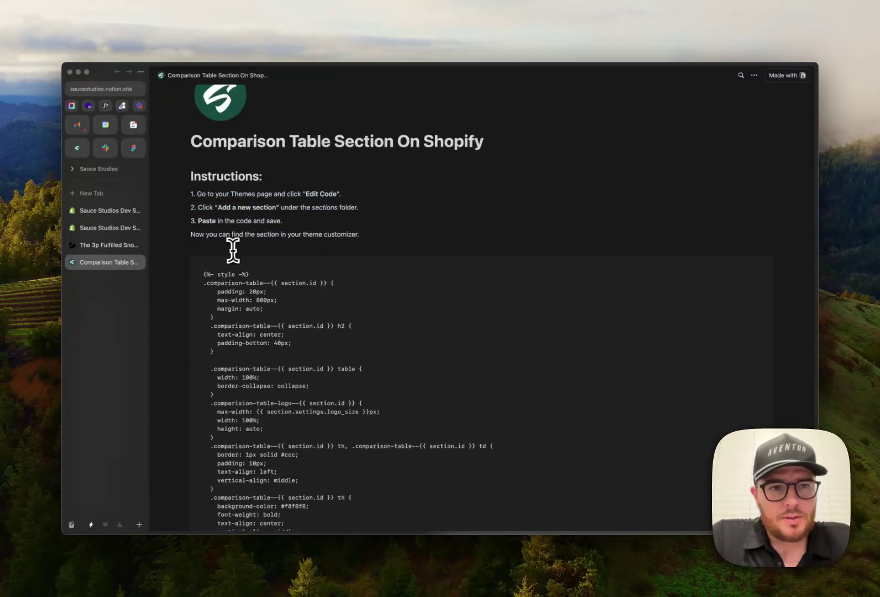
Check the theme editor's options menu and the storefront preview of the comparison table.
{"action": "left_click", "coordinate": [119, 213]}
{"action": "left_click", "coordinate": [251, 77]}
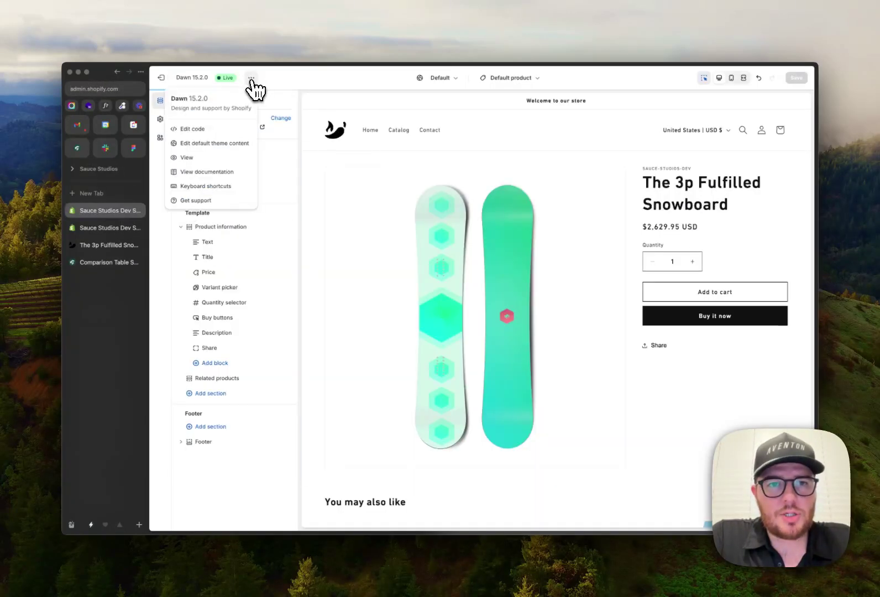
{"action": "scroll", "coordinate": [402, 231], "scroll_direction": "down", "scroll_amount": 6}
{"action": "scroll", "coordinate": [401, 230], "scroll_direction": "up", "scroll_amount": 6}
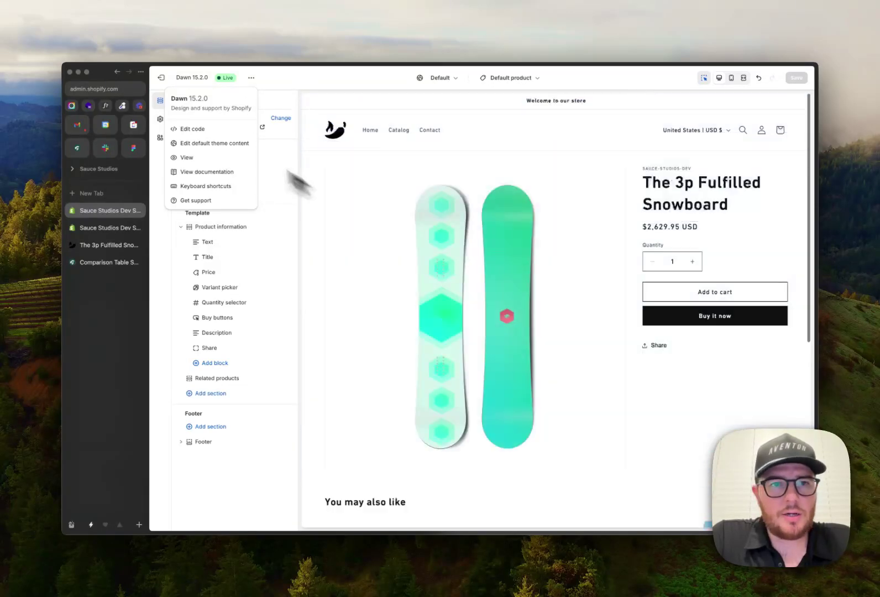
{"action": "left_click", "coordinate": [280, 75]}
{"action": "left_click", "coordinate": [105, 258]}
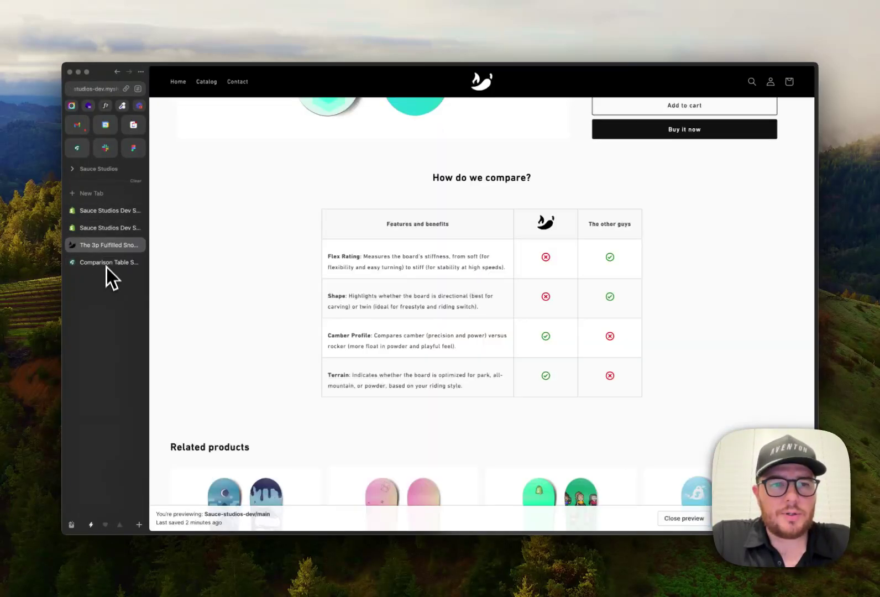
Recheck the Notion guide, then exit the editor to the Themes list showing Dawn 15.2.0.
{"action": "left_click", "coordinate": [107, 265]}
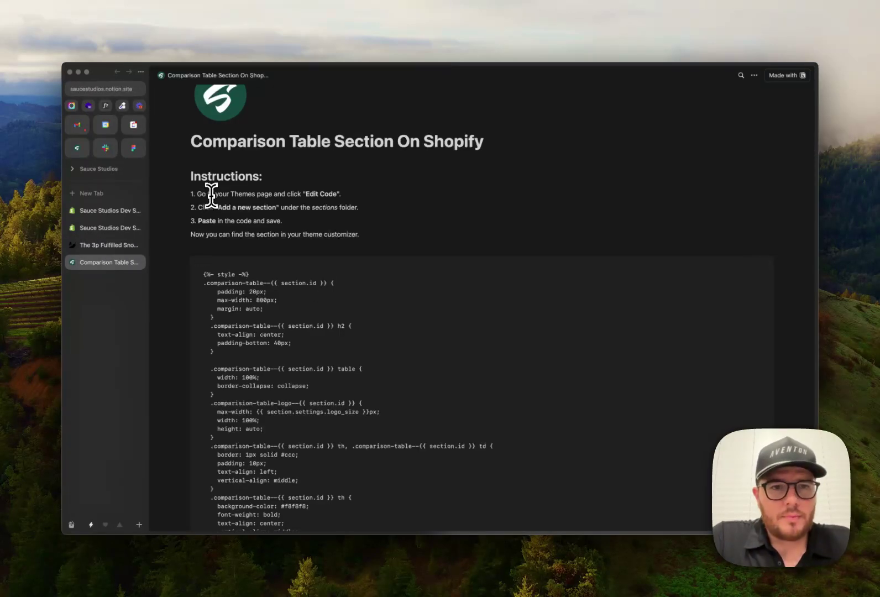
{"action": "left_click", "coordinate": [314, 196]}
{"action": "scroll", "coordinate": [314, 198], "scroll_direction": "down", "scroll_amount": 2}
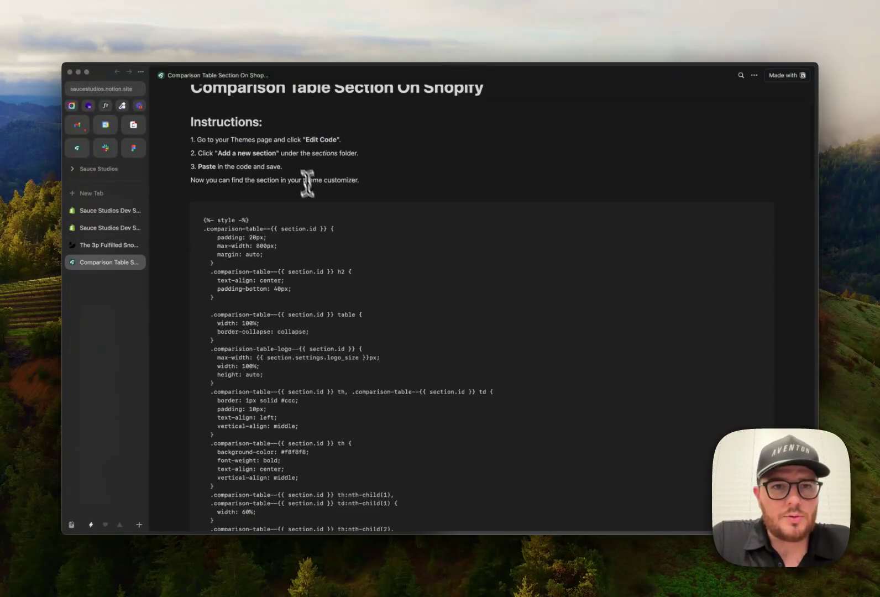
{"action": "left_click", "coordinate": [111, 211]}
{"action": "left_click", "coordinate": [166, 79]}
{"action": "scroll", "coordinate": [274, 346], "scroll_direction": "down", "scroll_amount": 2}
{"action": "scroll", "coordinate": [281, 315], "scroll_direction": "up", "scroll_amount": 2}
Open Dawn's code editor, close the open files, and expand the sections folder.
{"action": "left_click", "coordinate": [674, 311]}
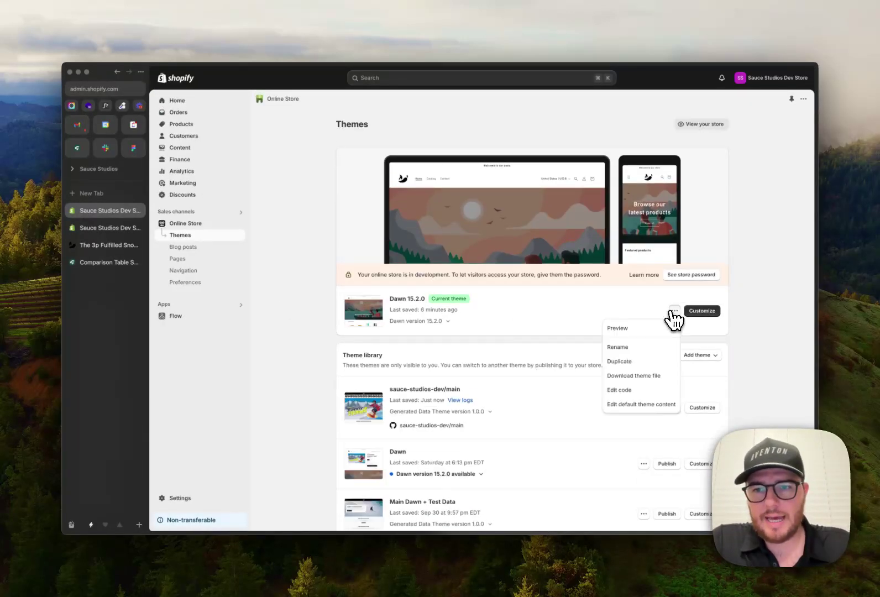
{"action": "left_click", "coordinate": [629, 389]}
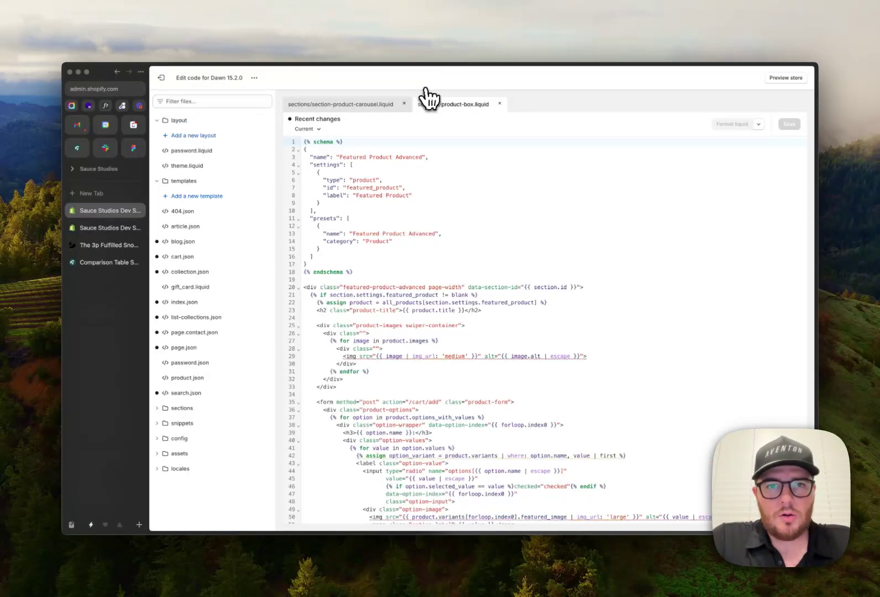
{"action": "left_click", "coordinate": [404, 103]}
{"action": "left_click", "coordinate": [370, 104]}
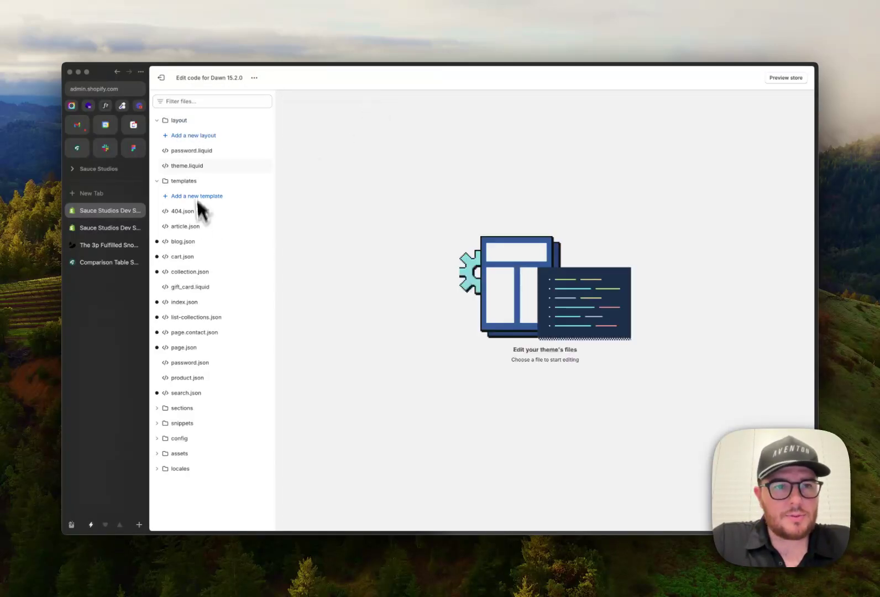
{"action": "left_click", "coordinate": [190, 121]}
{"action": "left_click", "coordinate": [188, 136]}
{"action": "left_click", "coordinate": [187, 151]}
Create a new section file named comparison-table.
{"action": "left_click", "coordinate": [188, 168]}
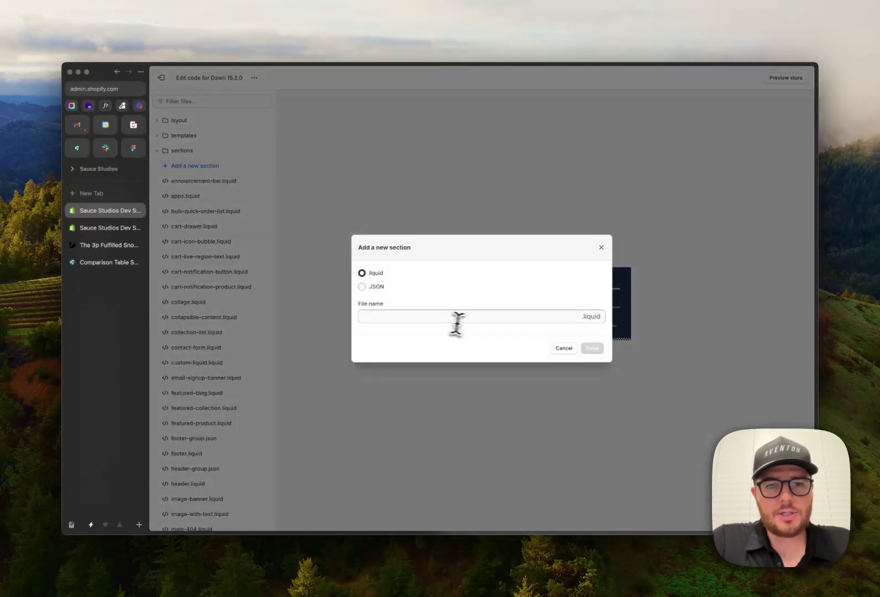
{"action": "left_click", "coordinate": [422, 315]}
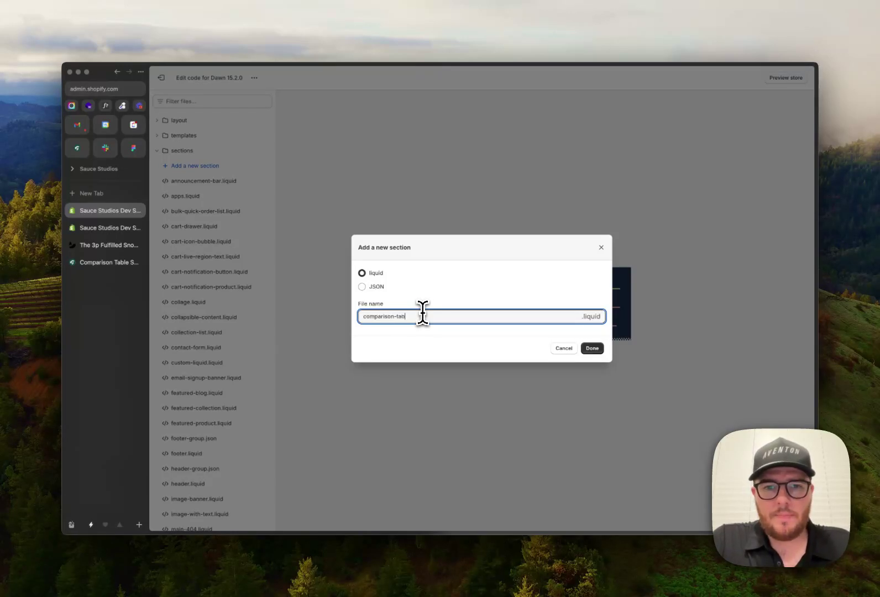
{"action": "left_click", "coordinate": [592, 348]}
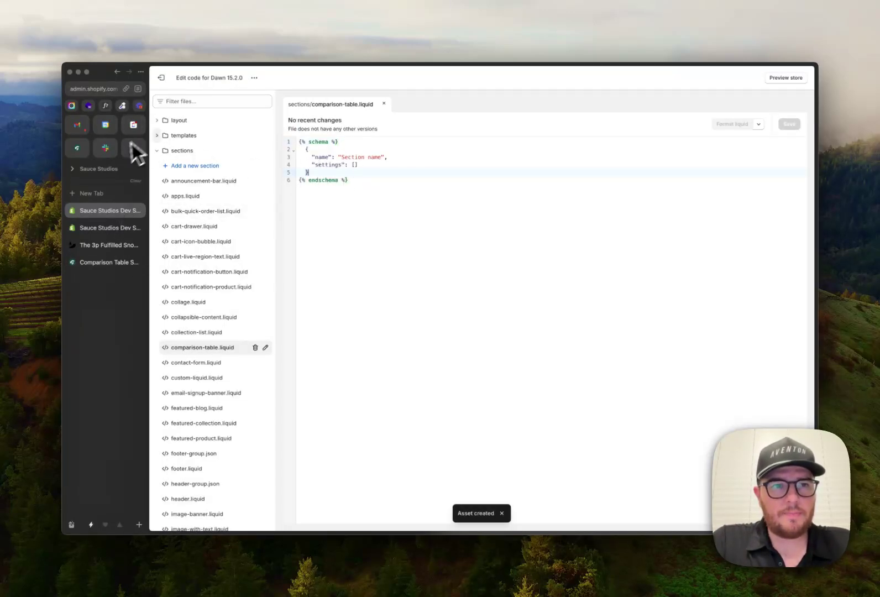
Replace comparison-table.liquid's placeholder with the Notion guide's section code and save it.
{"action": "left_click", "coordinate": [102, 252]}
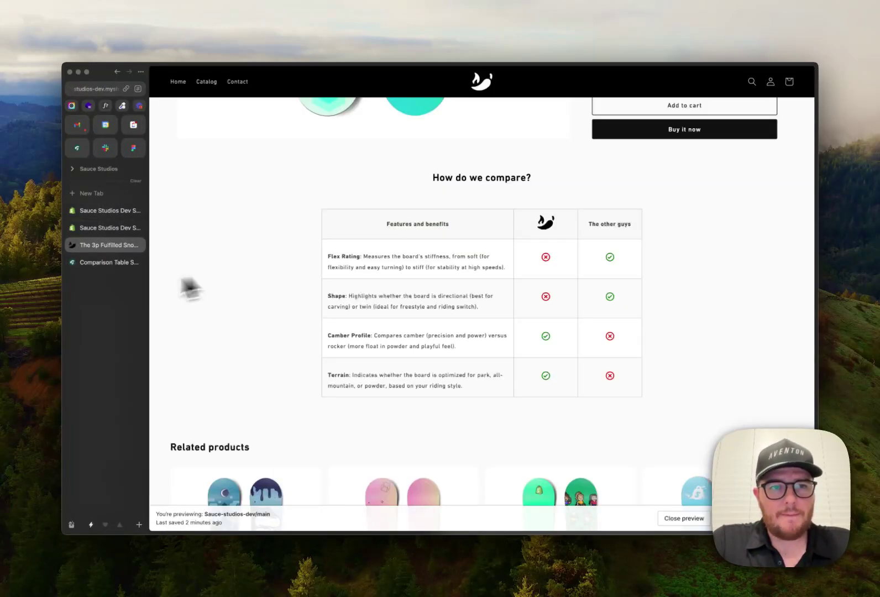
{"action": "left_click", "coordinate": [90, 265]}
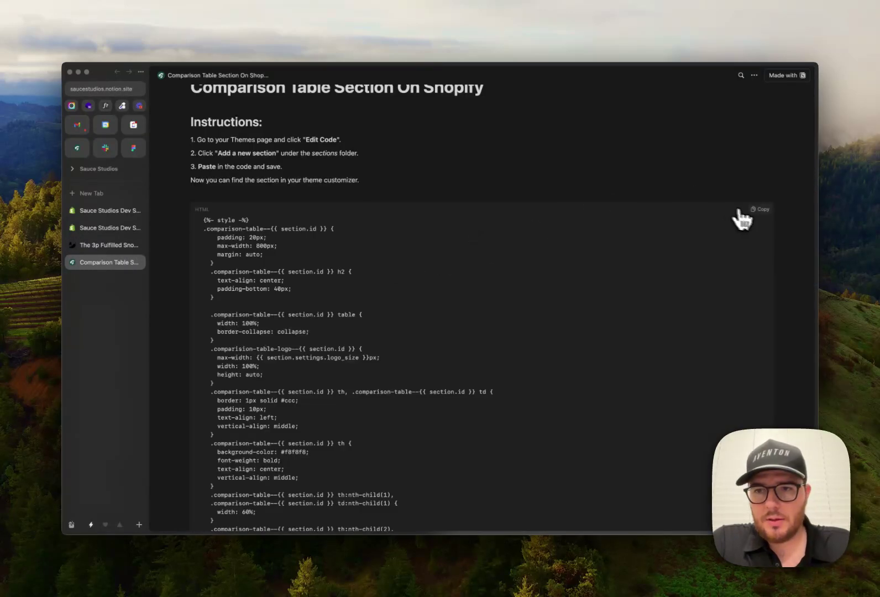
{"action": "left_click", "coordinate": [759, 210]}
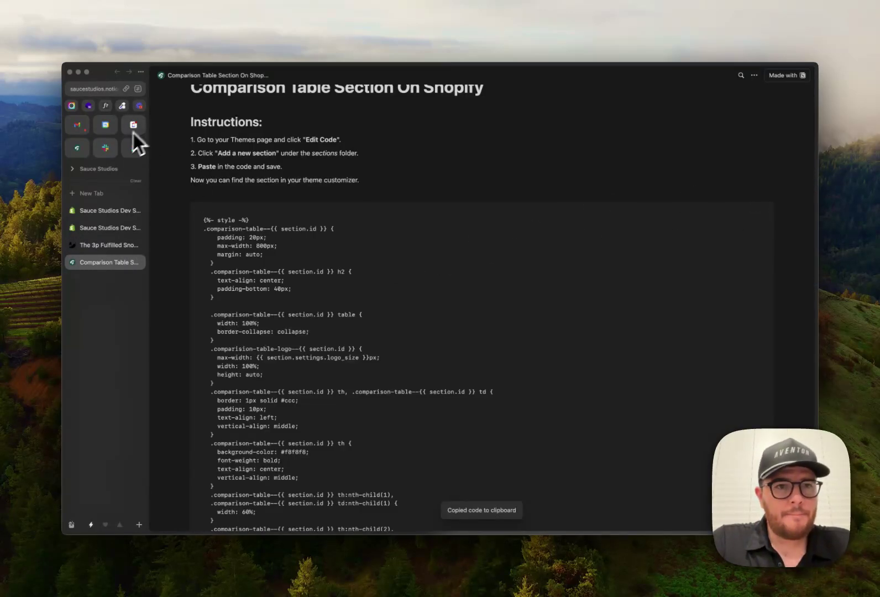
{"action": "left_click", "coordinate": [105, 211]}
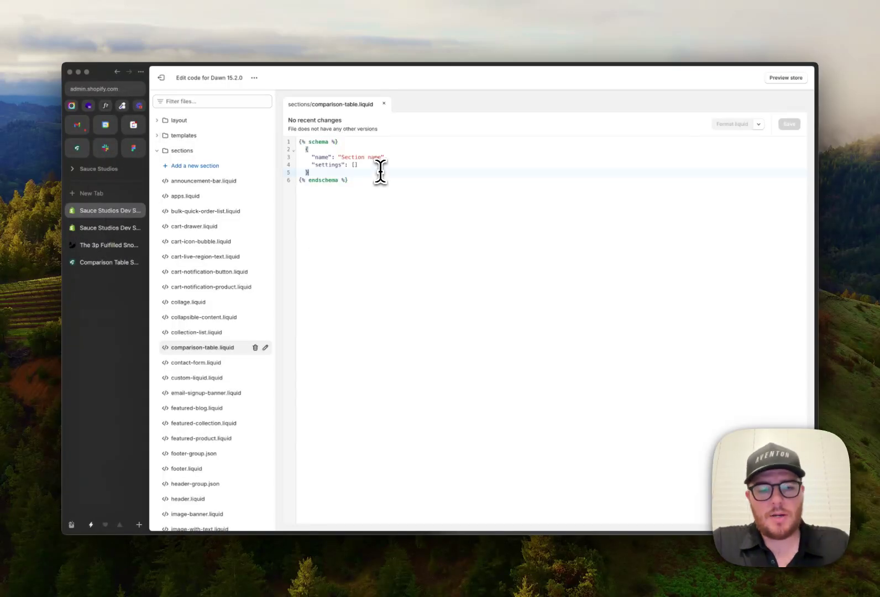
{"action": "key", "text": "super+a"}
{"action": "key", "text": "BackSpace"}
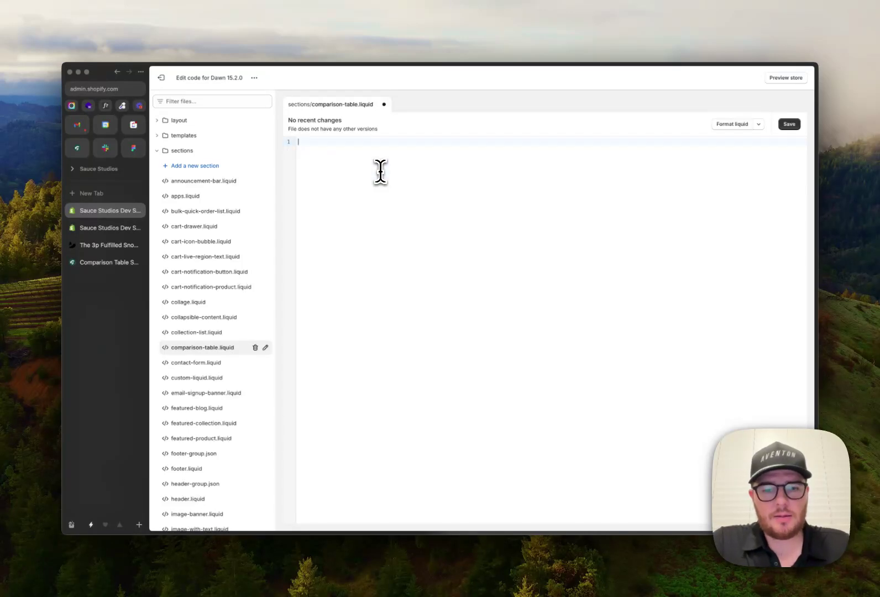
{"action": "key", "text": "super+v"}
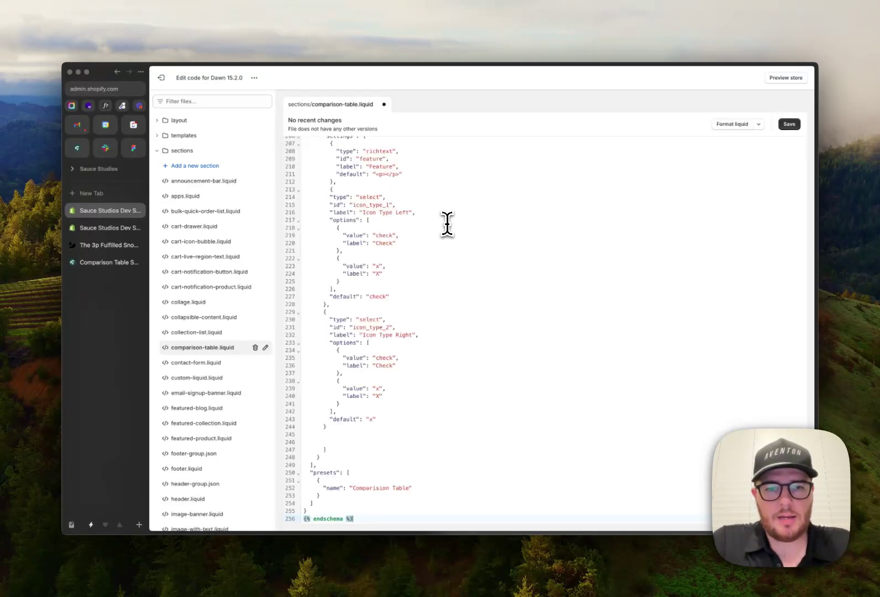
{"action": "scroll", "coordinate": [447, 222], "scroll_direction": "up", "scroll_amount": 20}
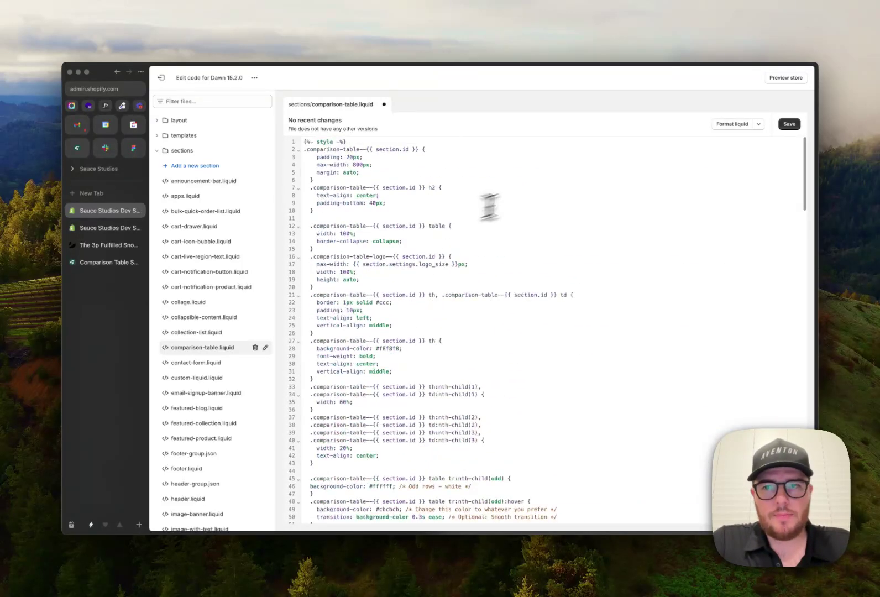
{"action": "left_click", "coordinate": [789, 124]}
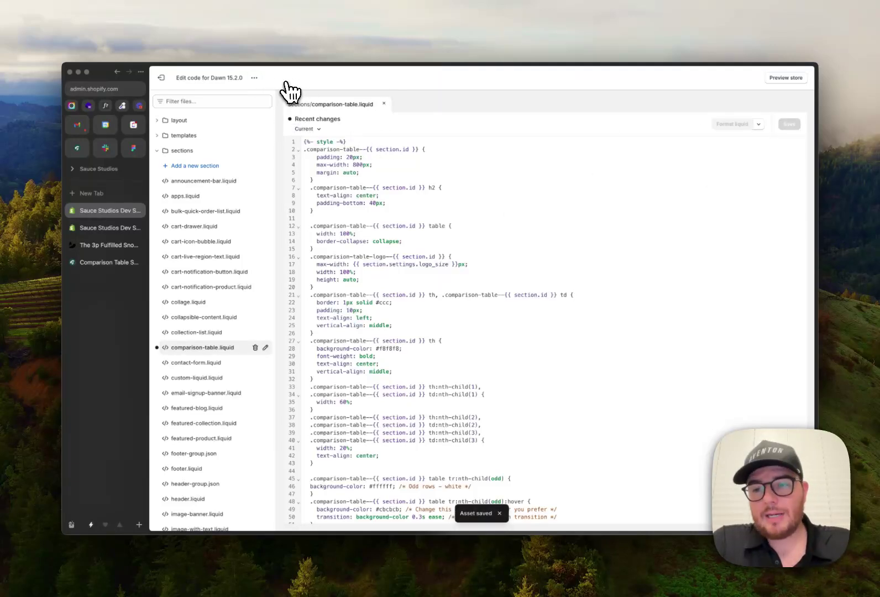
Open the theme customizer on the Products > Default product template.
{"action": "left_click", "coordinate": [255, 78]}
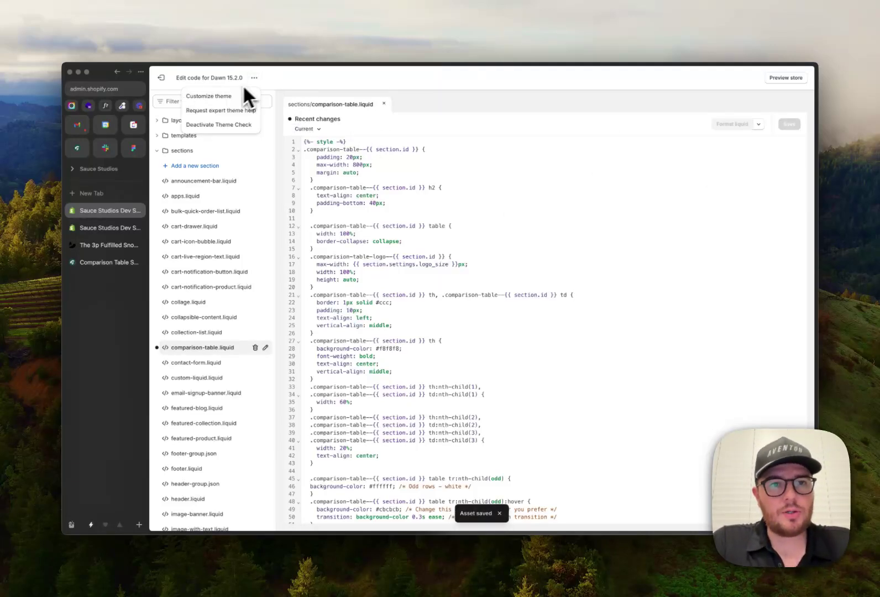
{"action": "left_click", "coordinate": [210, 96]}
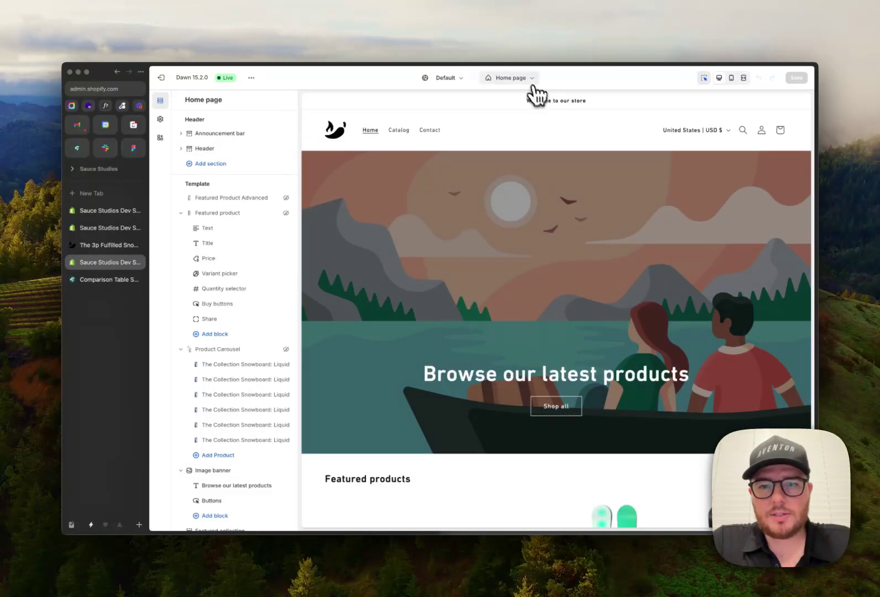
{"action": "left_click", "coordinate": [526, 78]}
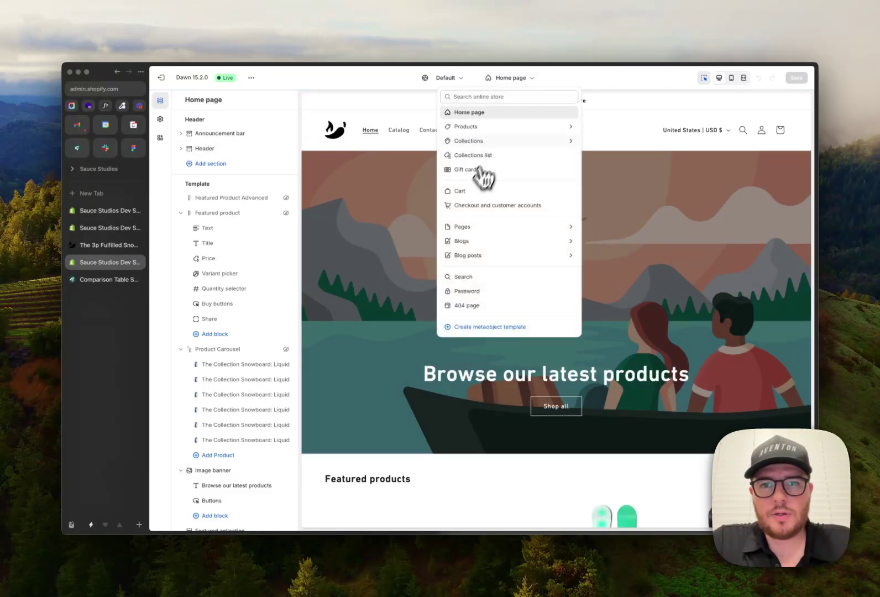
{"action": "left_click", "coordinate": [478, 128]}
{"action": "left_click", "coordinate": [478, 135]}
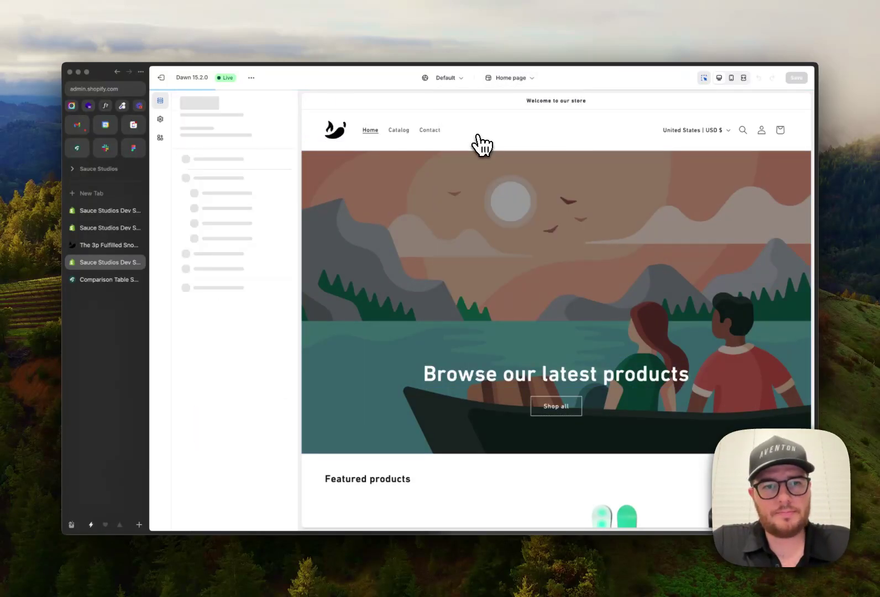
Add the Comparision Table section below the product information, found by searching 'Com'.
{"action": "scroll", "coordinate": [464, 232], "scroll_direction": "down", "scroll_amount": 5}
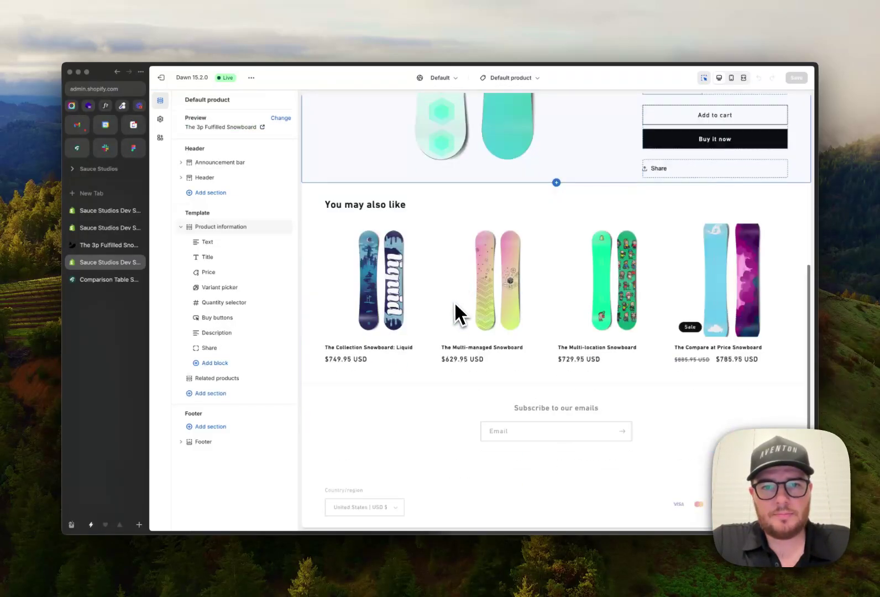
{"action": "left_click", "coordinate": [557, 184]}
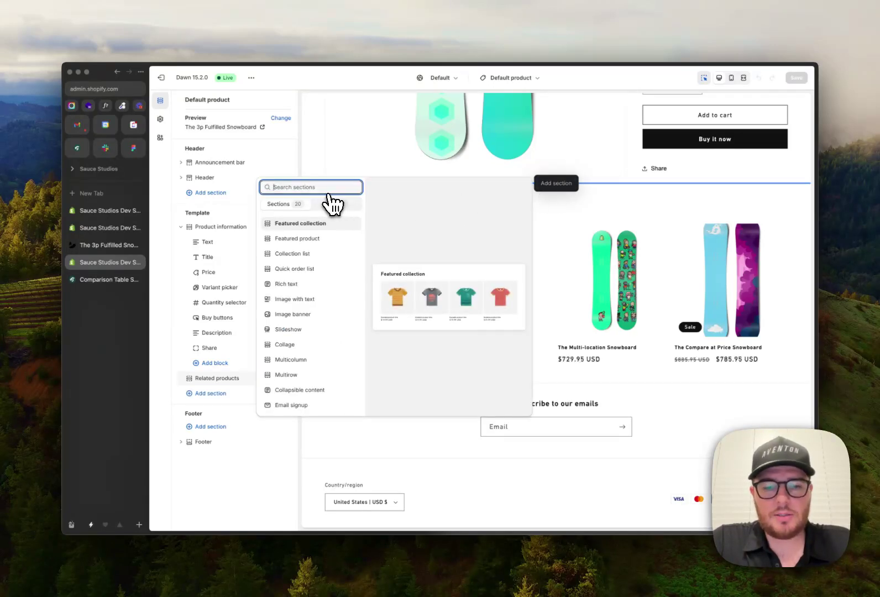
{"action": "type", "text": "Com"}
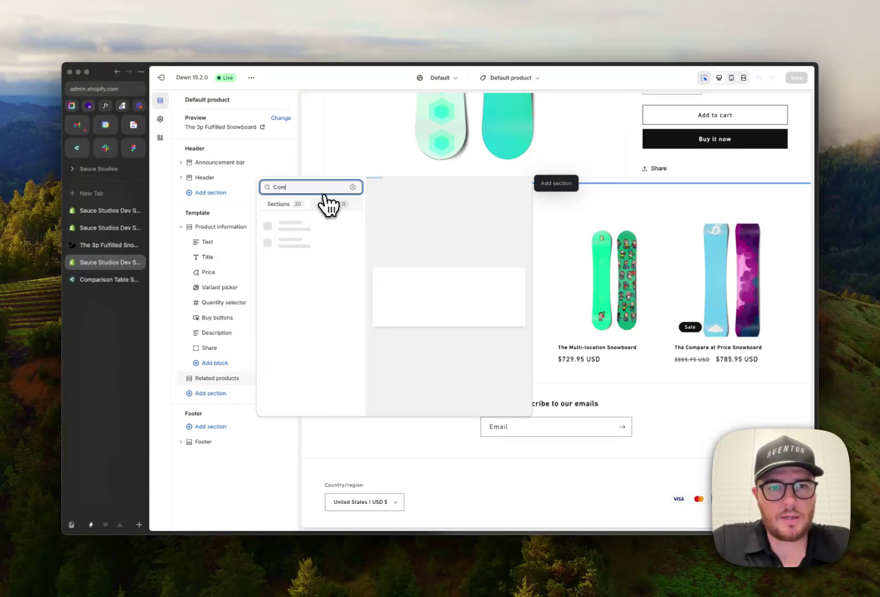
{"action": "left_click", "coordinate": [318, 227]}
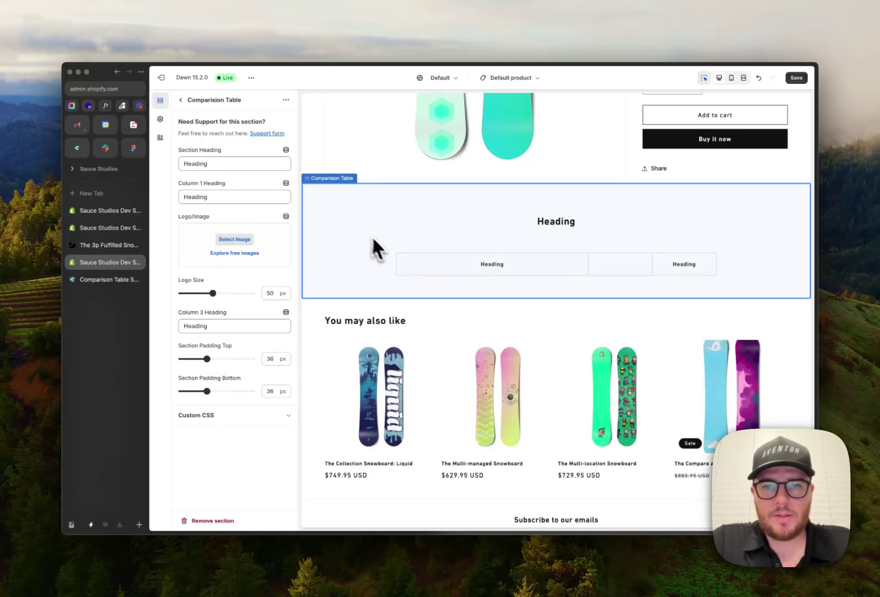
Use the moo-deng image as the table logo at 80 px and save.
{"action": "left_click", "coordinate": [234, 239]}
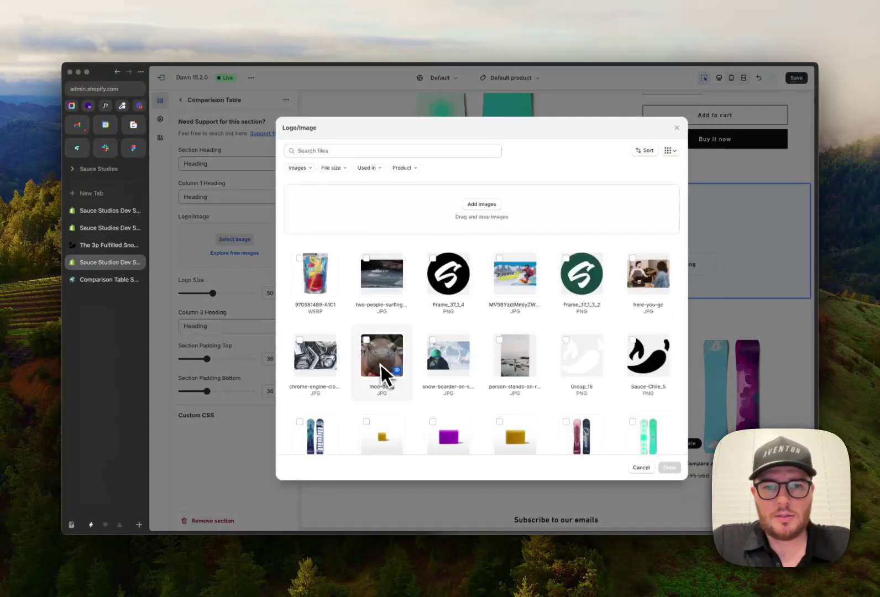
{"action": "left_click", "coordinate": [381, 357]}
{"action": "left_click", "coordinate": [669, 468]}
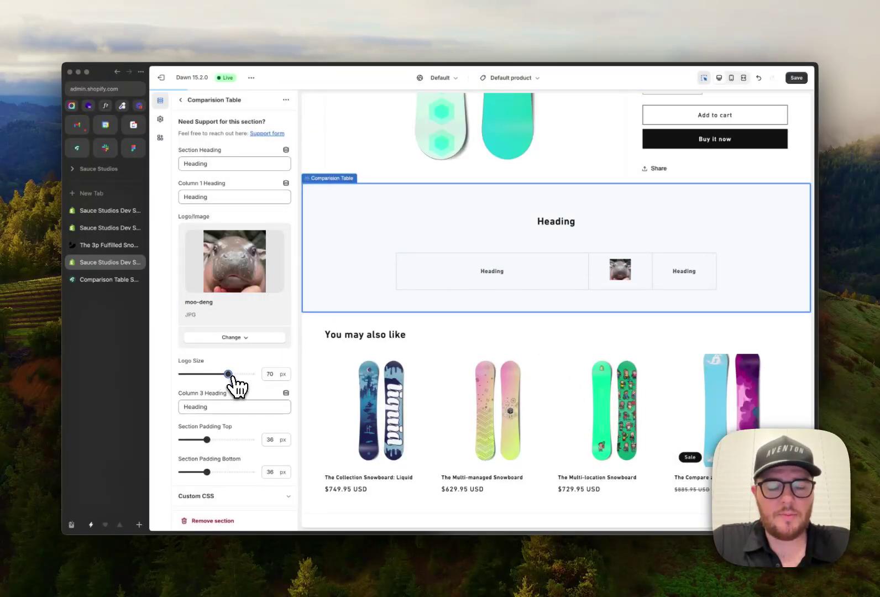
{"action": "left_click_drag", "start_coordinate": [228, 374], "coordinate": [236, 374]}
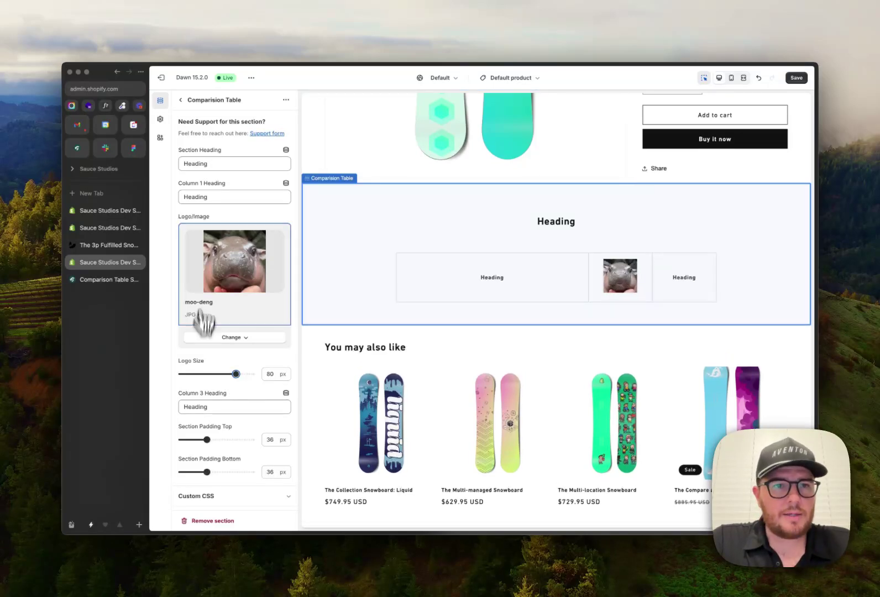
{"action": "left_click", "coordinate": [796, 79]}
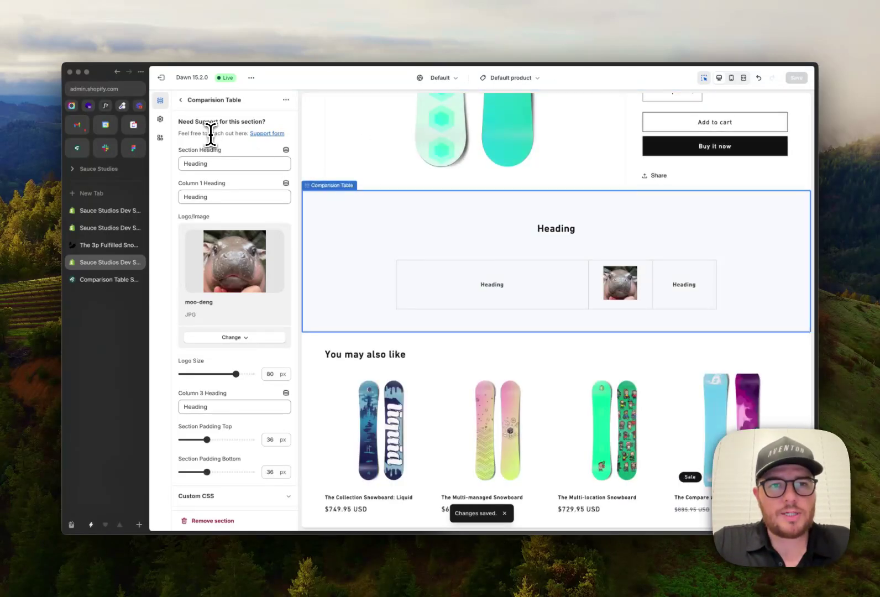
Open the Sauce Studios Tally support form, then return to the product page's comparison table.
{"action": "triple_click", "coordinate": [211, 135]}
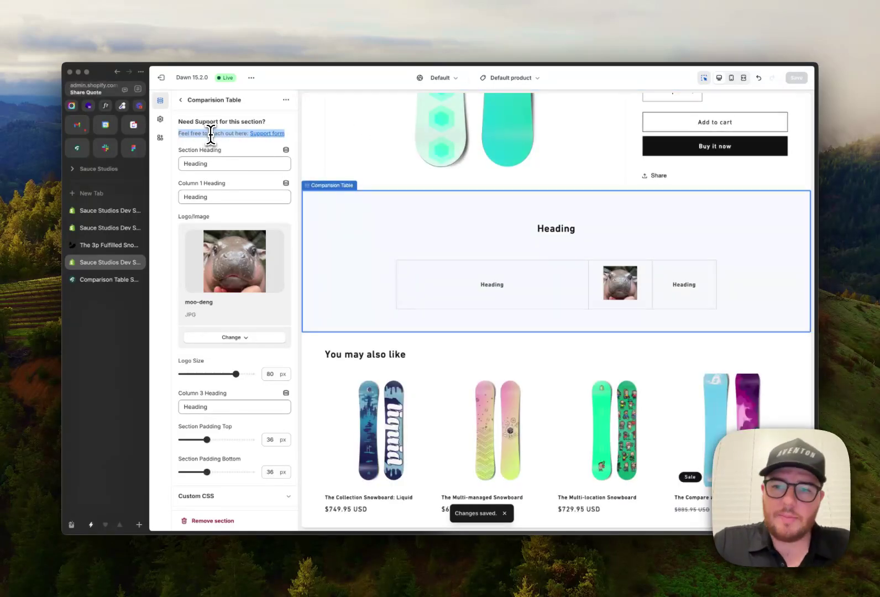
{"action": "left_click", "coordinate": [254, 135], "text": "super"}
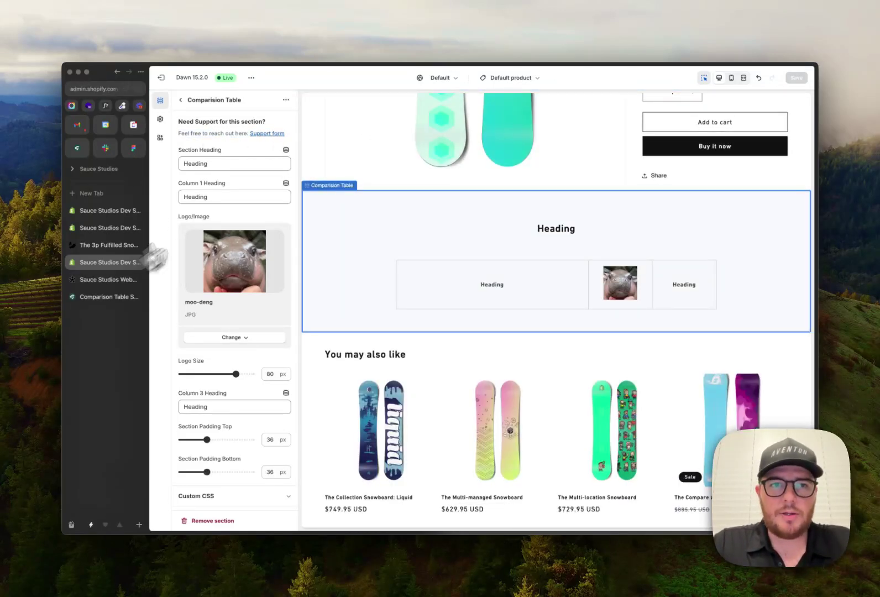
{"action": "left_click", "coordinate": [114, 279]}
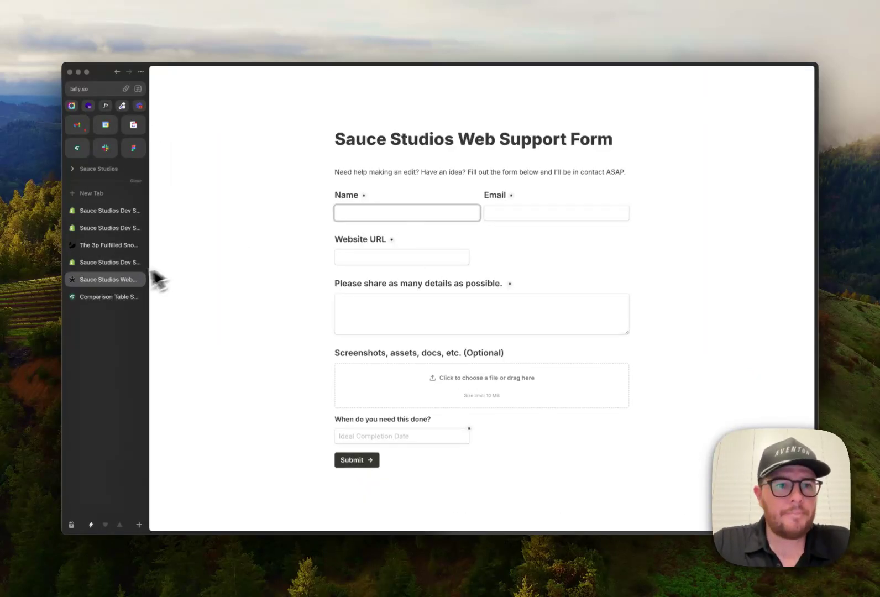
{"action": "left_click", "coordinate": [99, 244]}
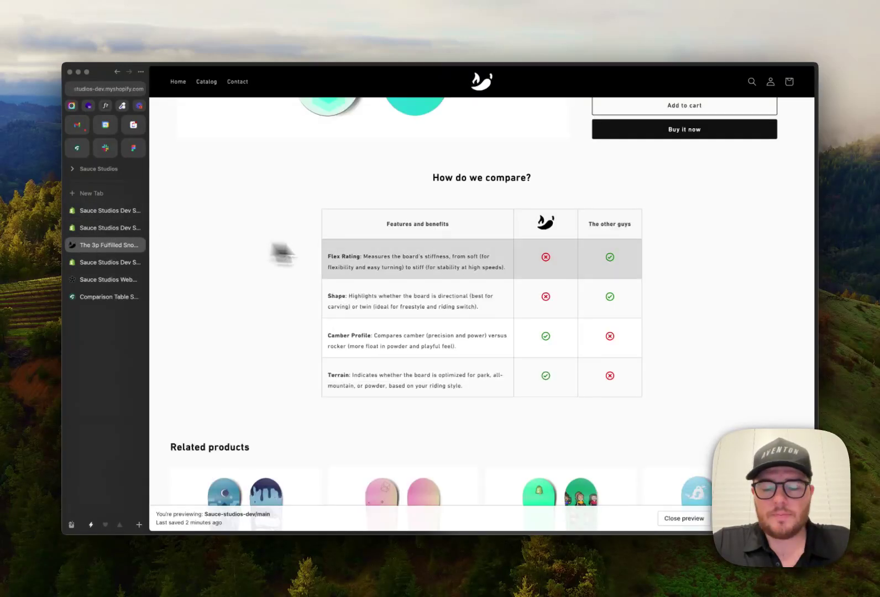
{"action": "scroll", "coordinate": [343, 251], "scroll_direction": "down", "scroll_amount": 1}
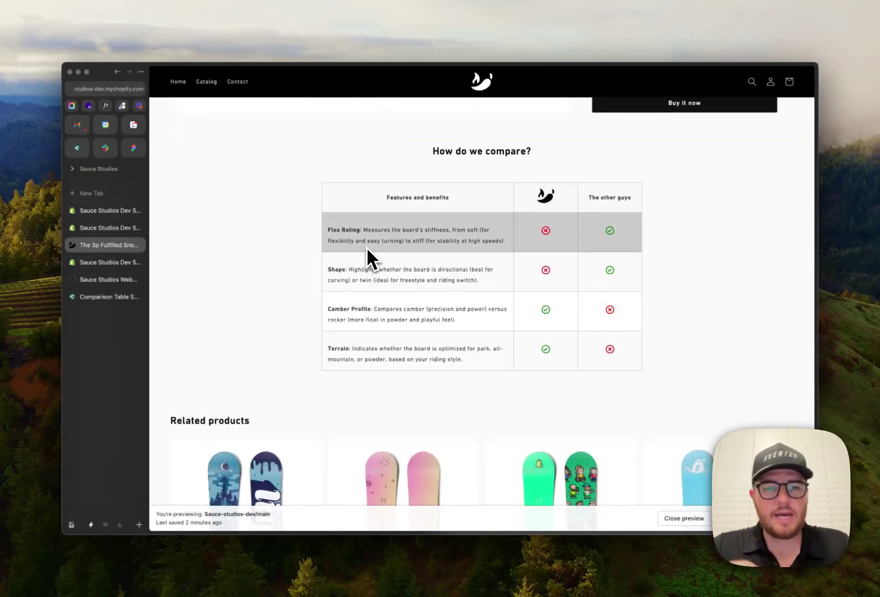